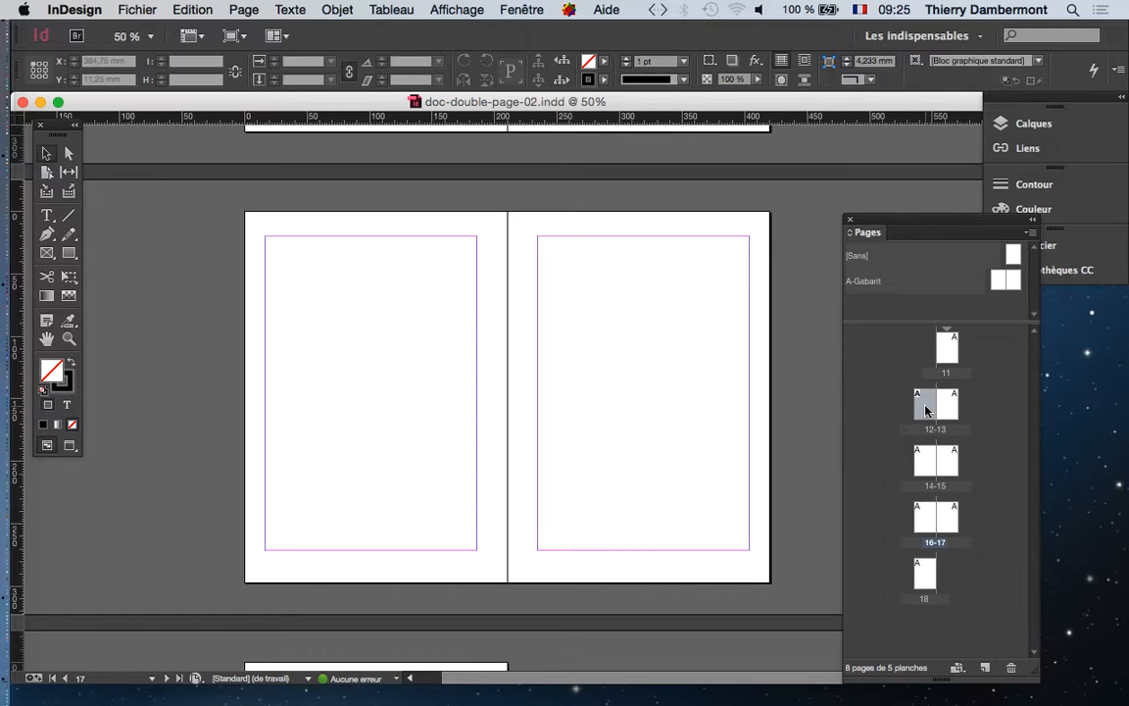
Float the Pages panel beside the document and open the A-Gabarit master spread for editing, centred in the window
click(1000, 283)
drag(990, 225, 938, 206)
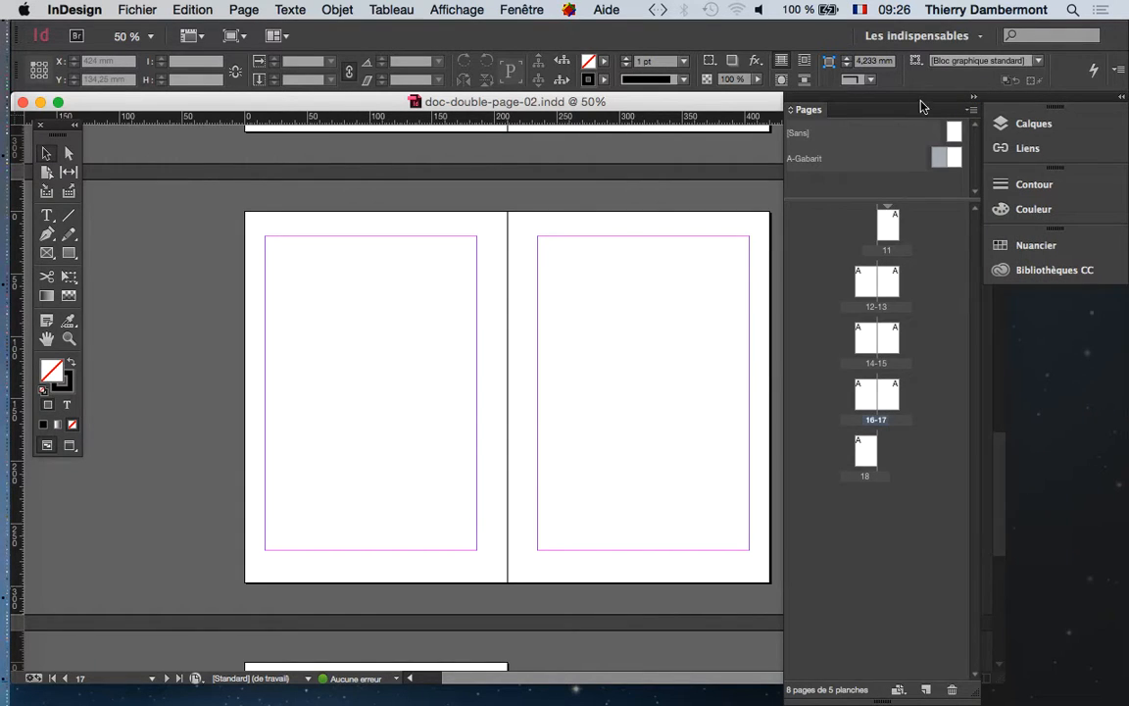
drag(921, 106, 892, 119)
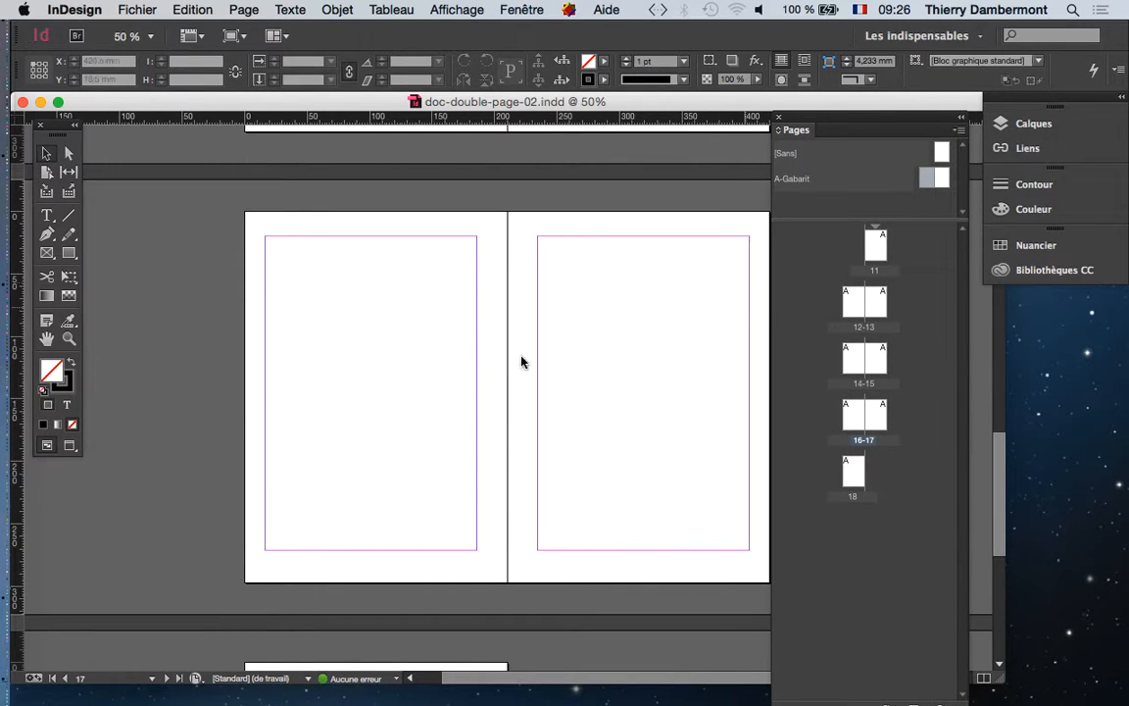
double_click(931, 179)
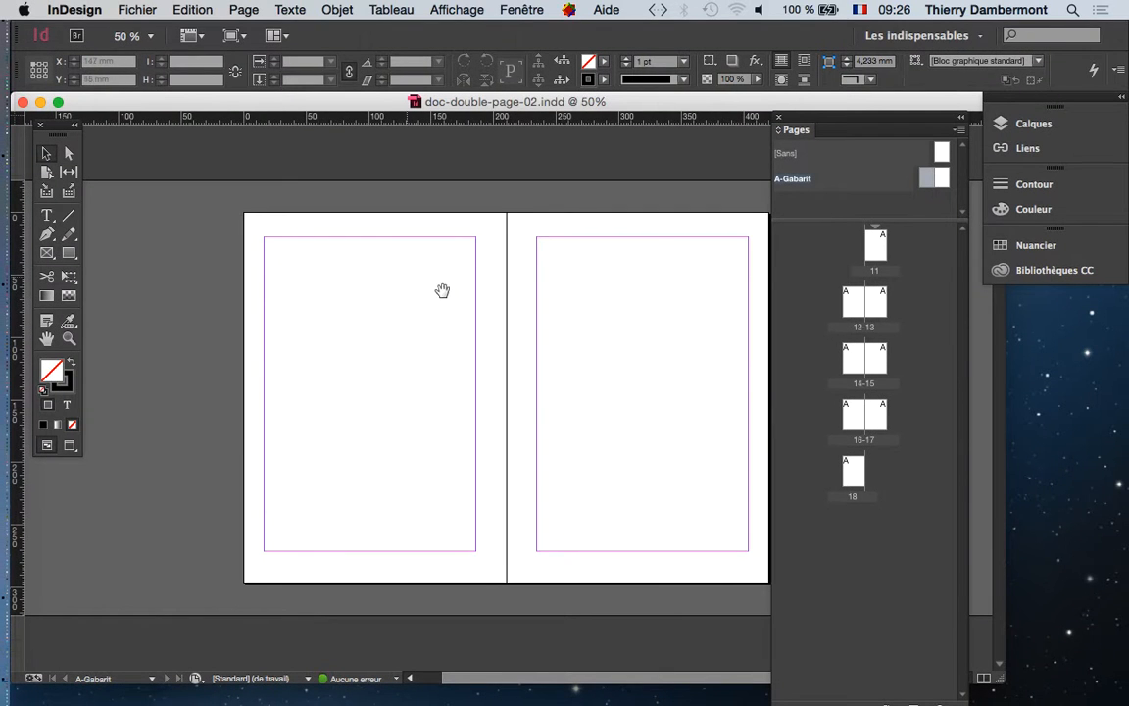
drag(441, 290, 352, 283)
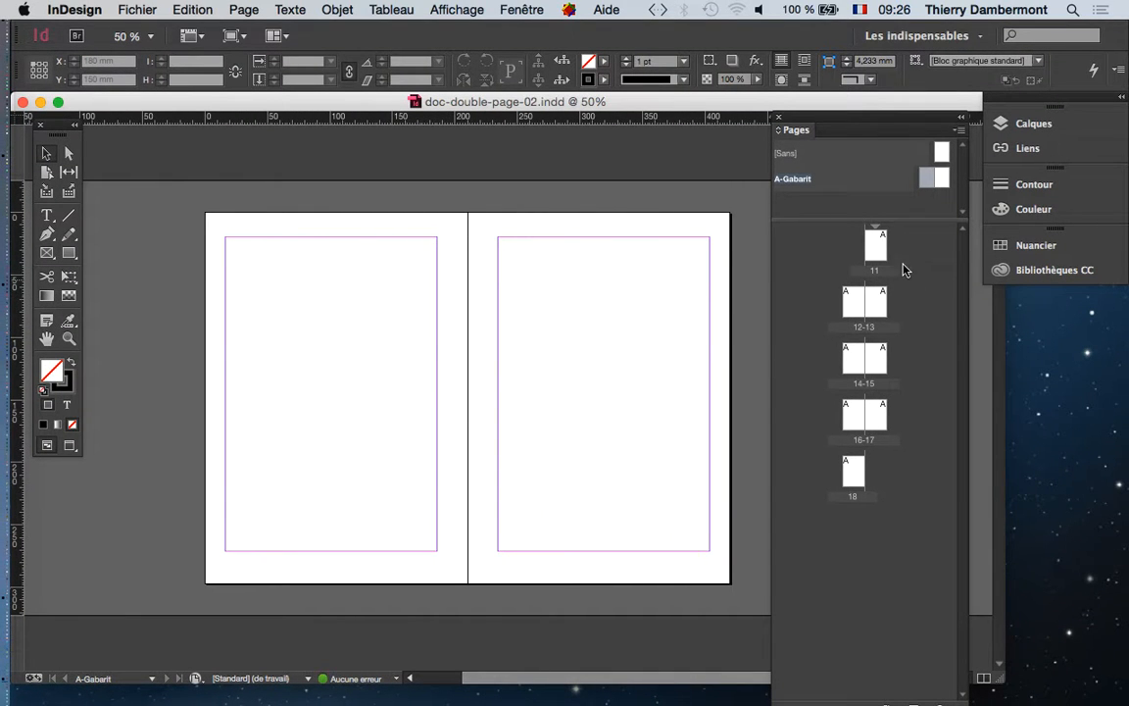
Display the Calques panel as a separate floating panel over the page area and make it shorter and slightly wider
click(523, 9)
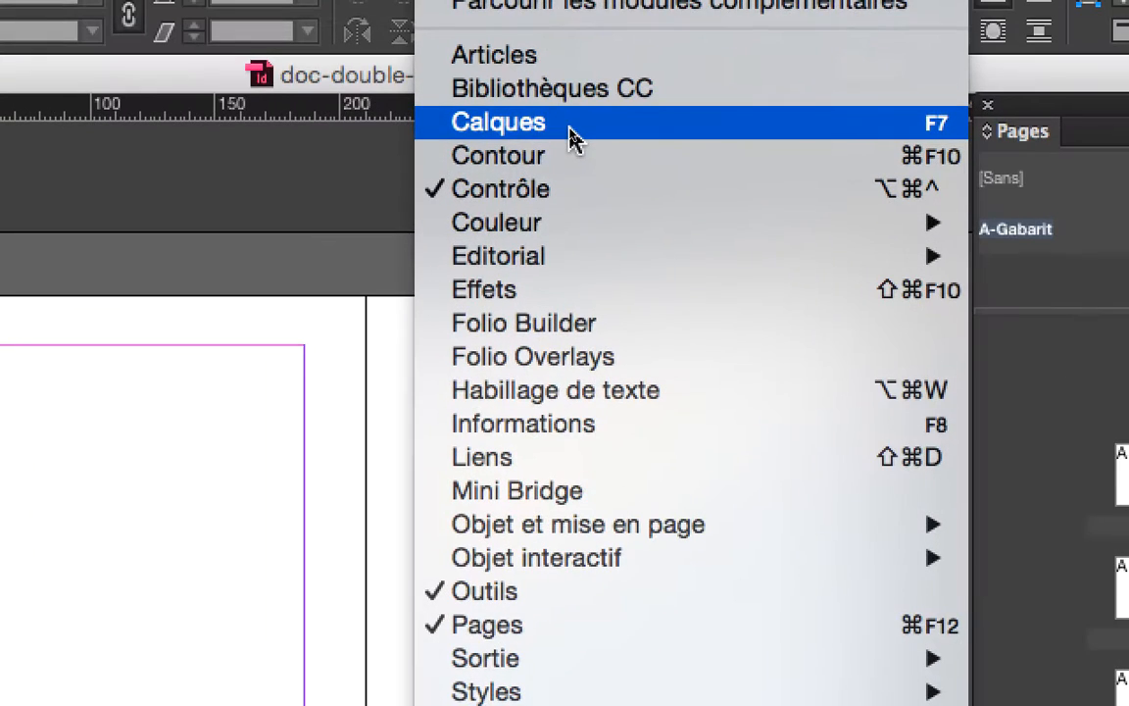
click(571, 137)
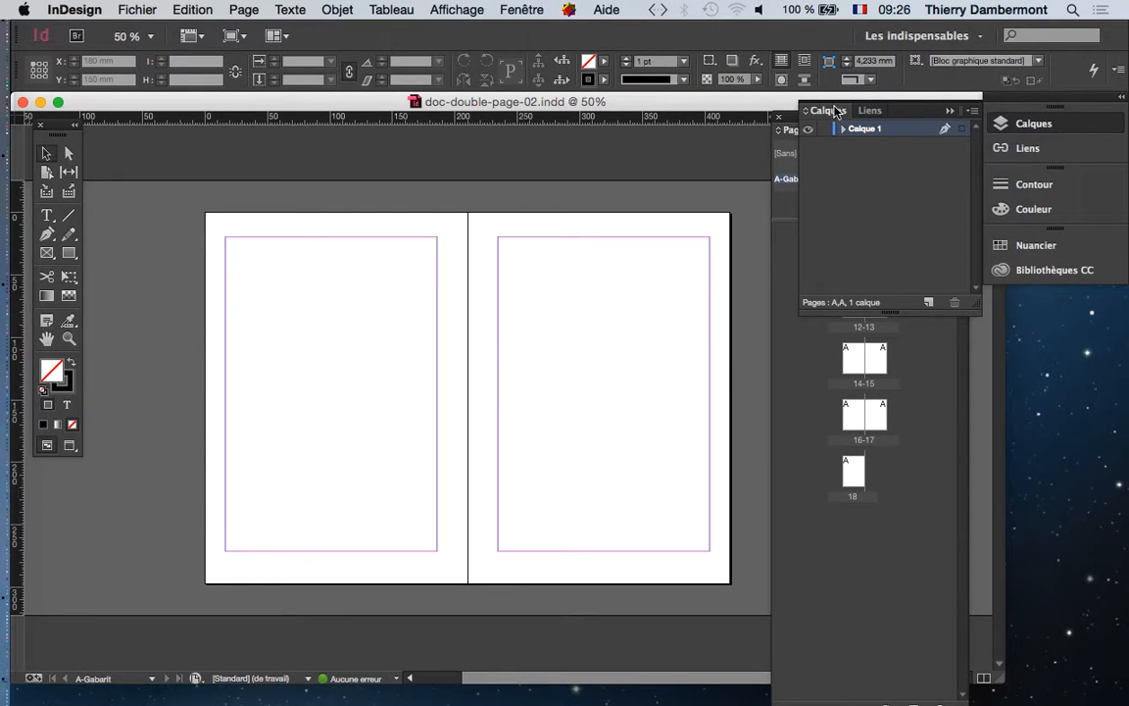
drag(828, 110, 210, 153)
click(949, 111)
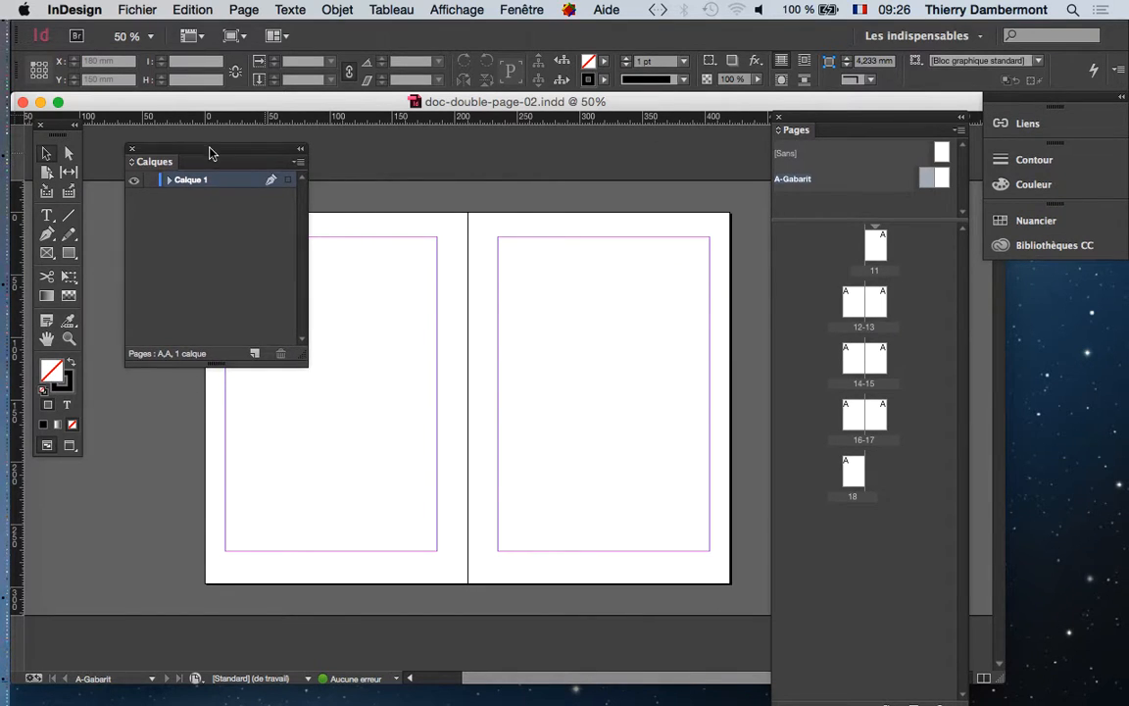
drag(301, 357, 324, 275)
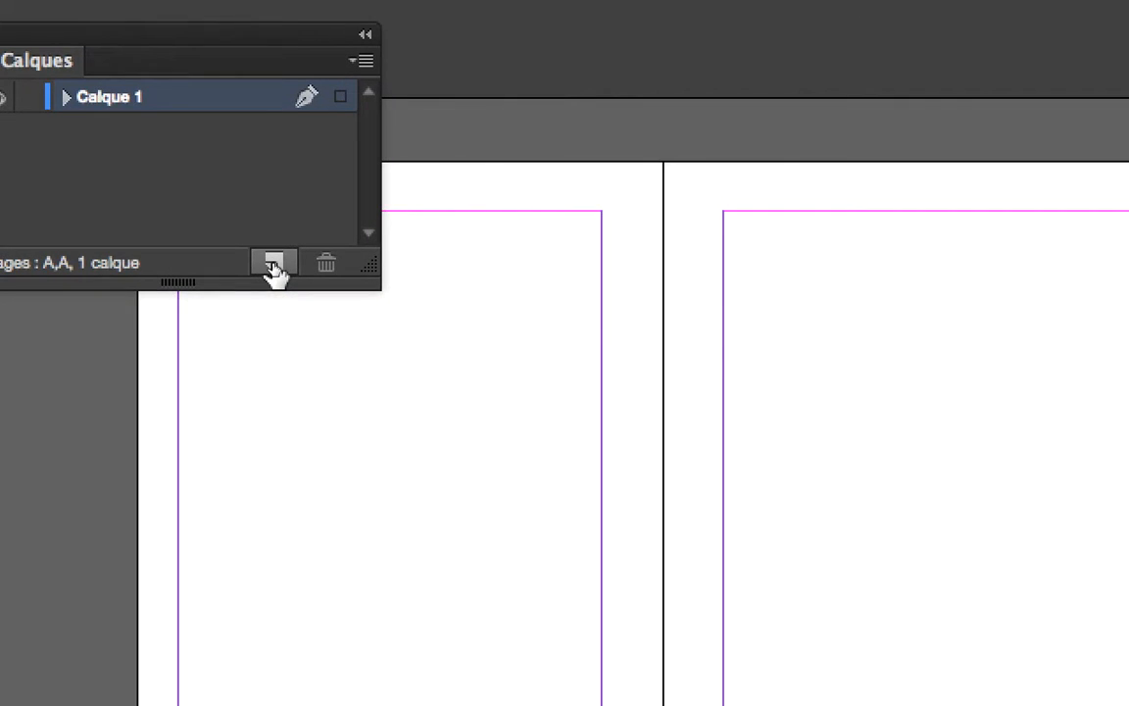
Create a new layer above Calque 1 and name it "numerotation auto"
click(273, 264)
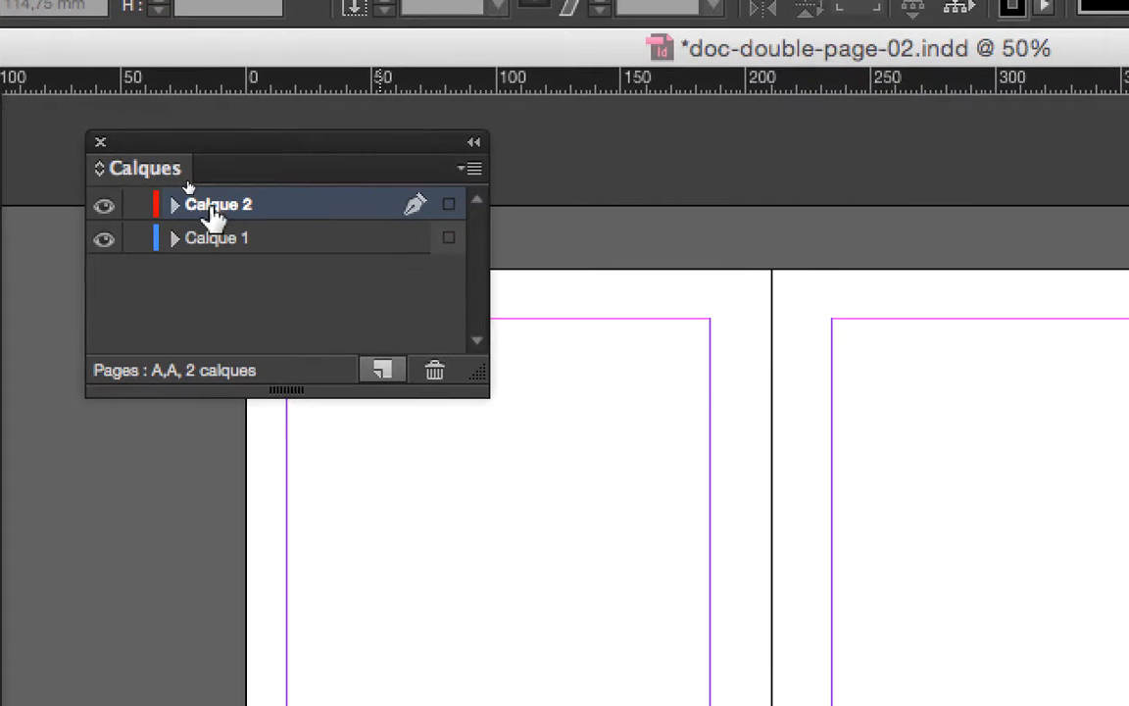
double_click(214, 208)
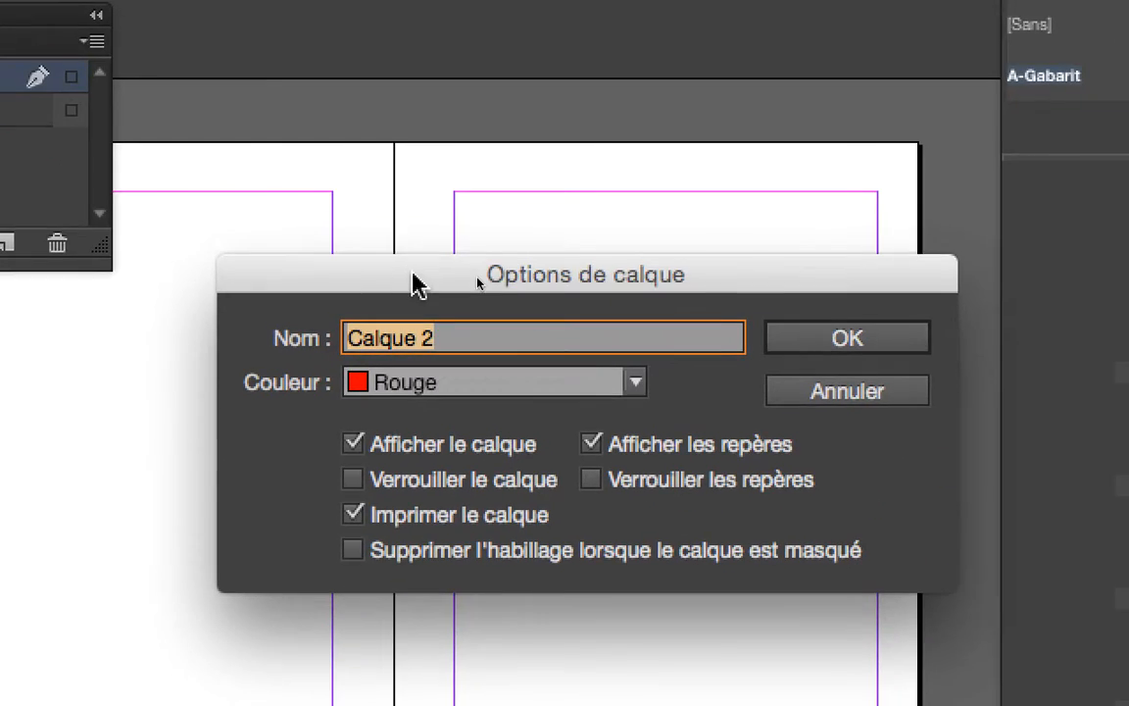
drag(794, 412, 271, 317)
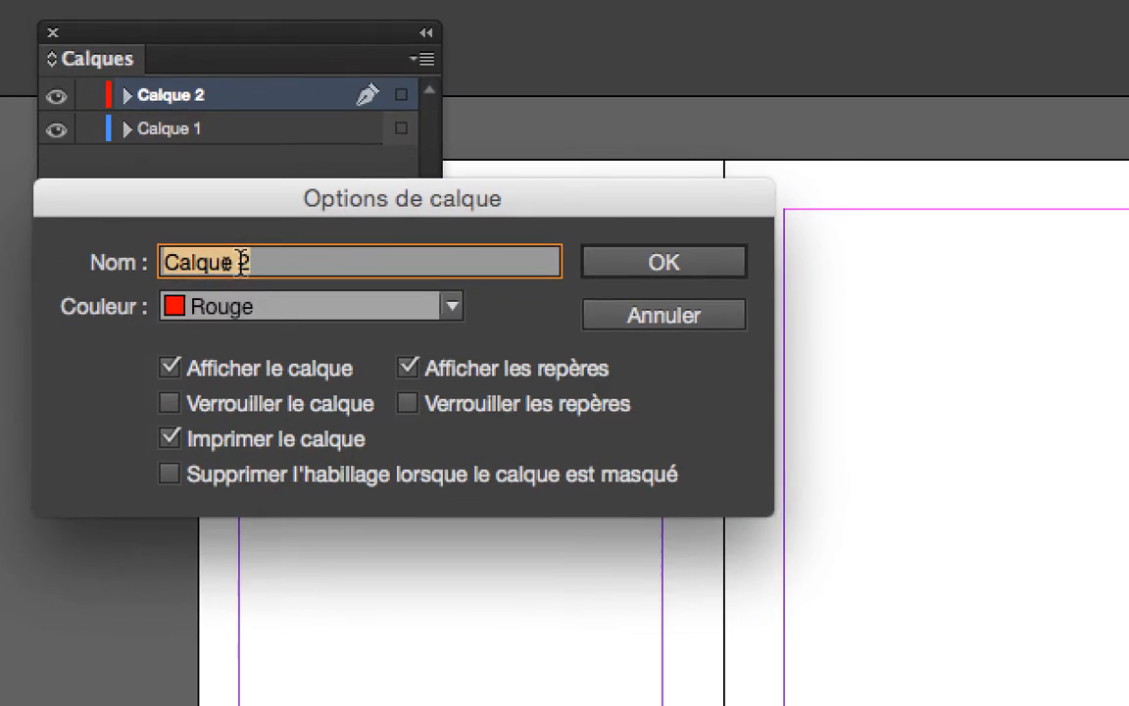
text(nu)
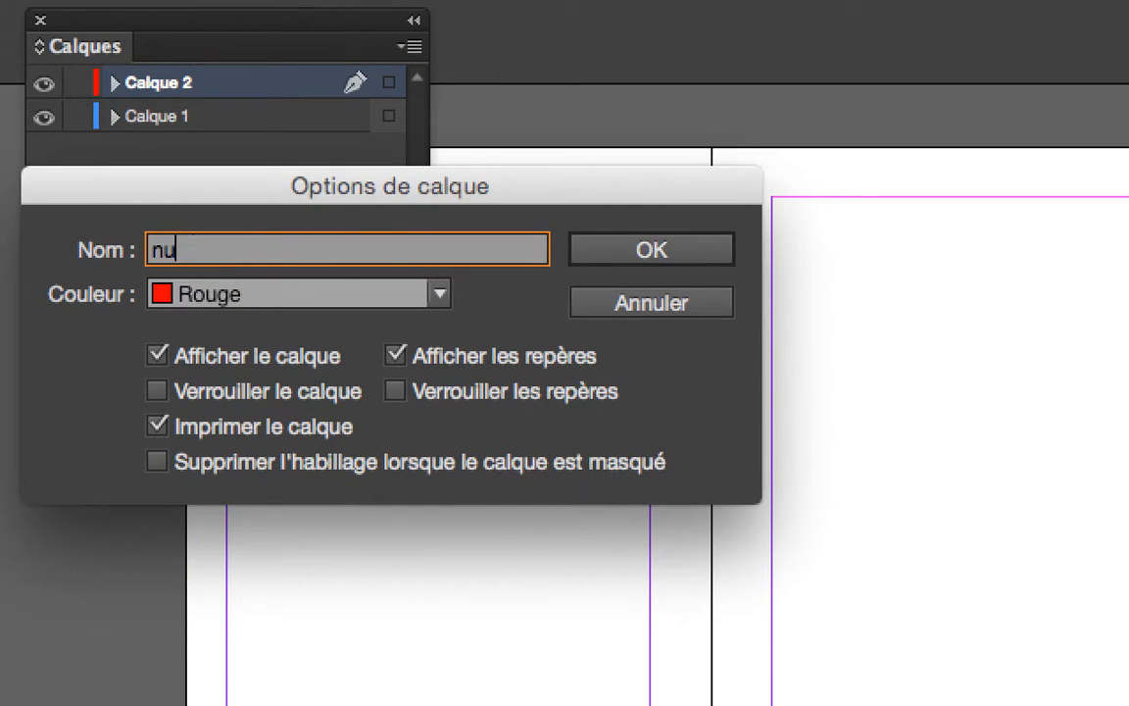
text(merotation)
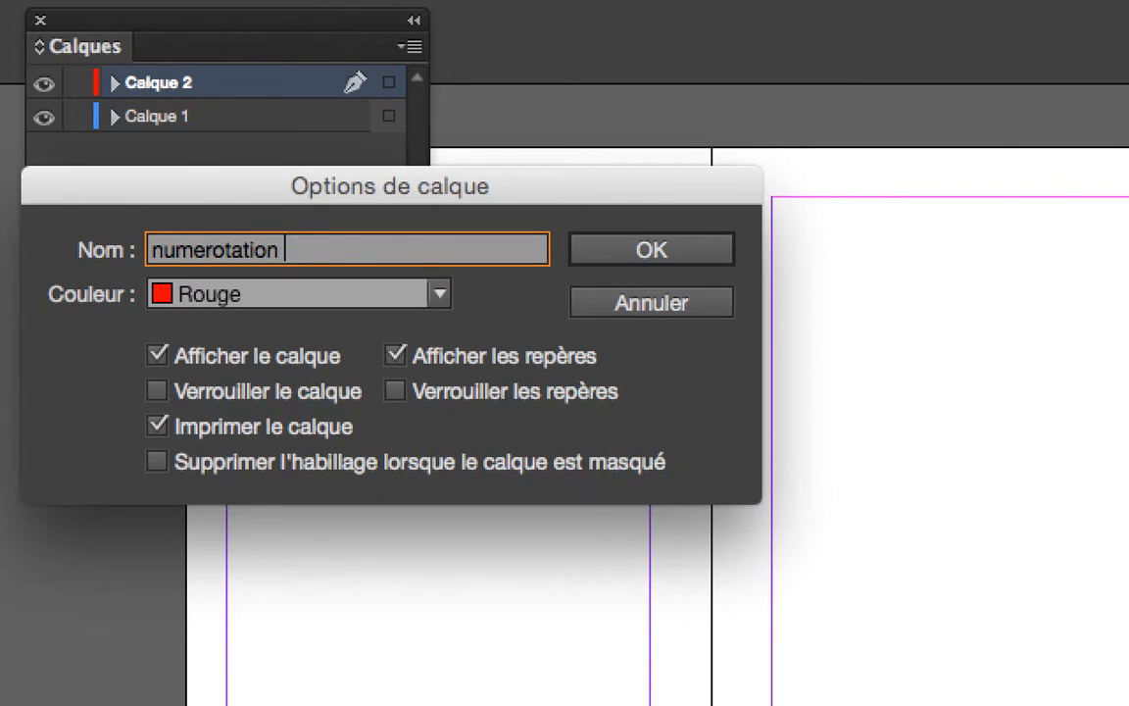
text( auto)
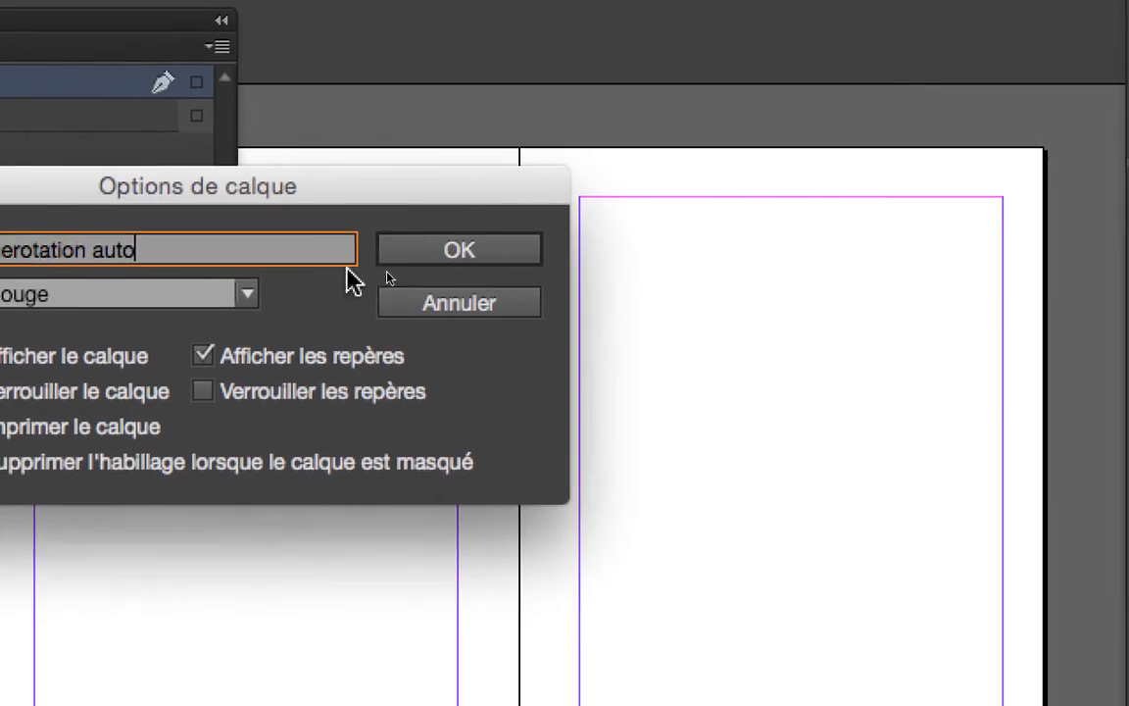
click(607, 253)
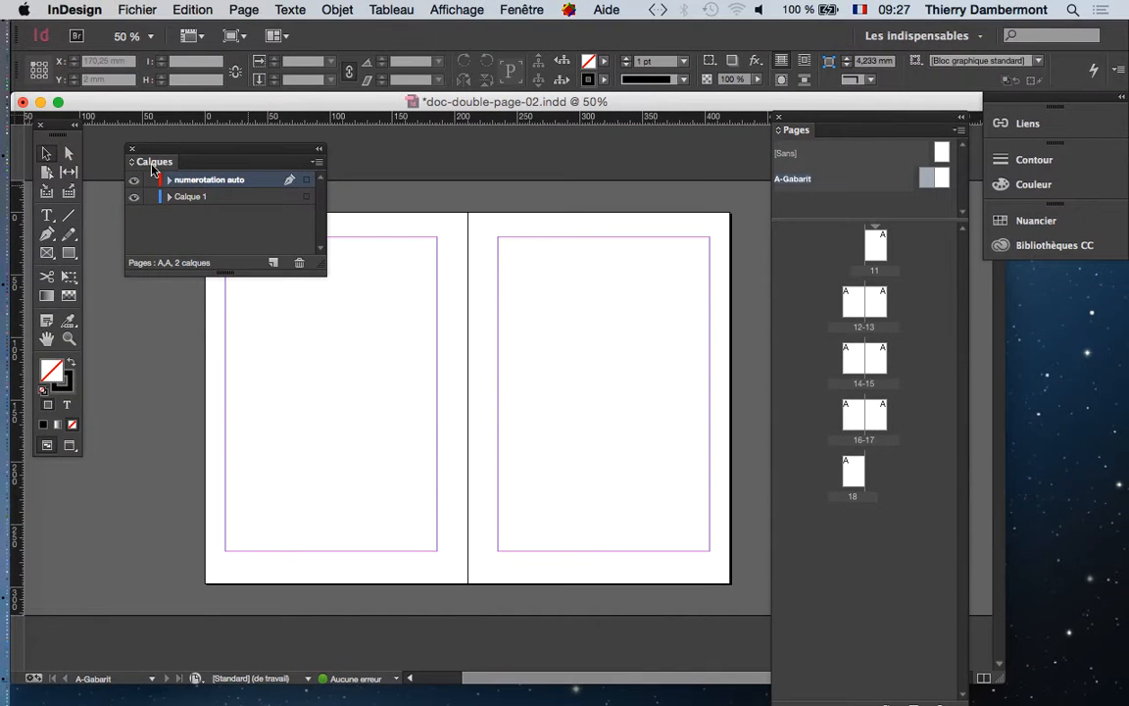
Draw a text frame about 125 × 74 mm in the upper part of the left A-Gabarit page on the numerotation auto layer
drag(148, 134, 675, 157)
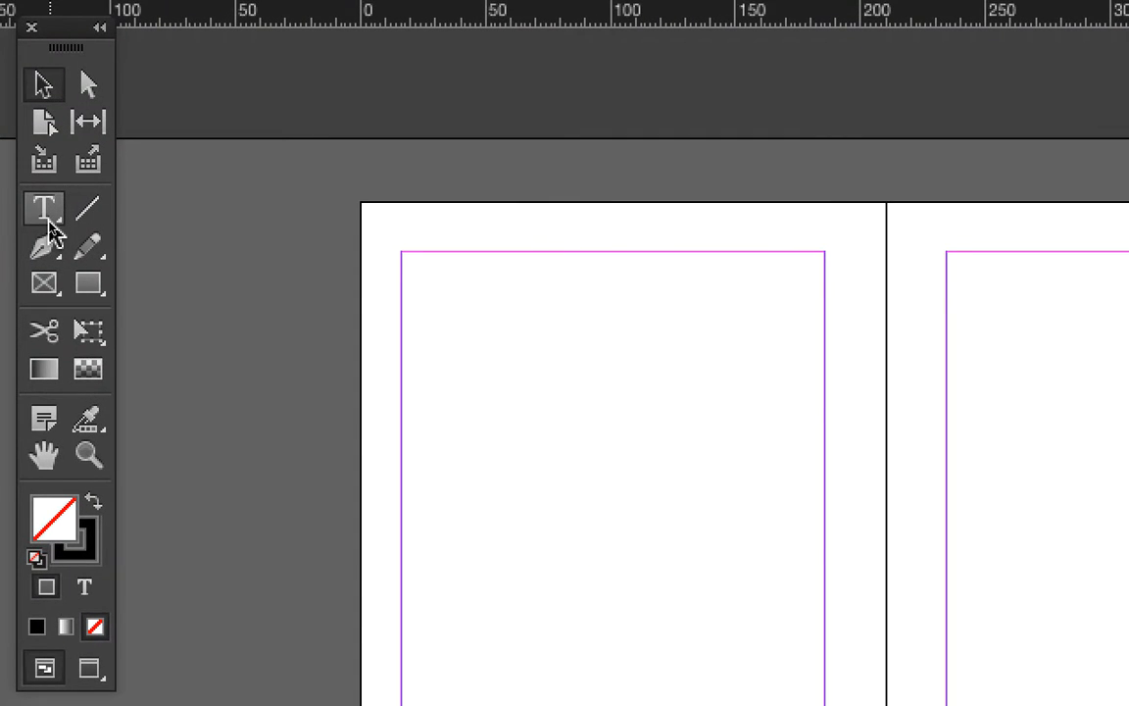
click(49, 223)
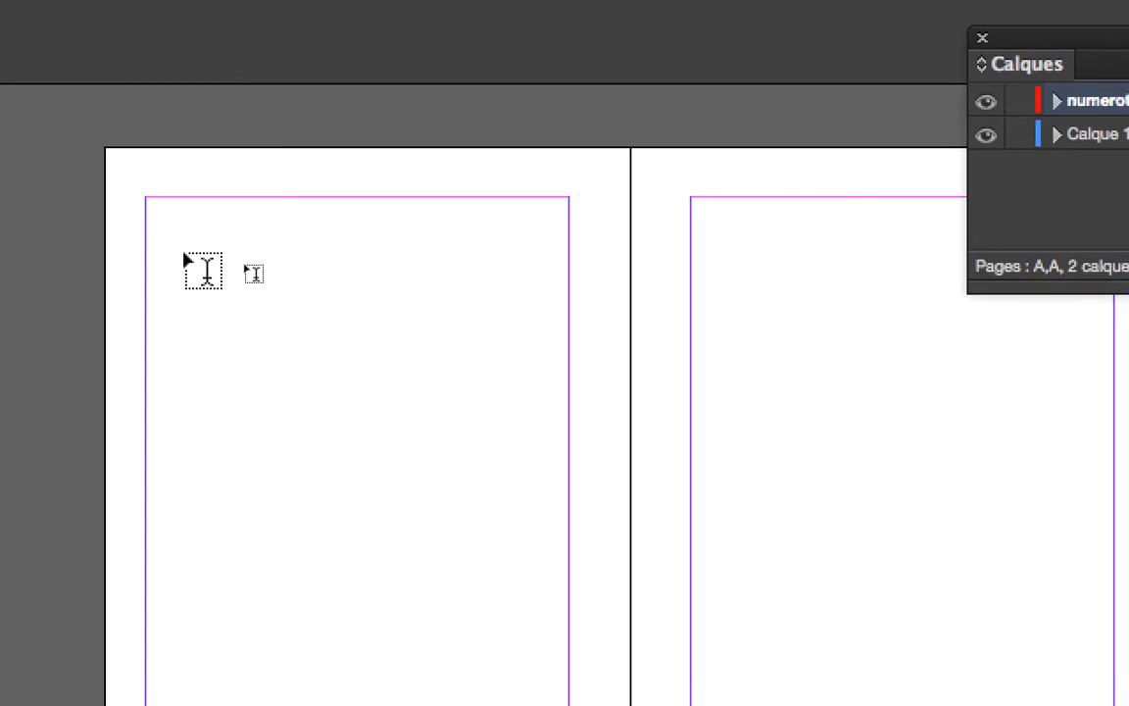
drag(187, 253, 499, 438)
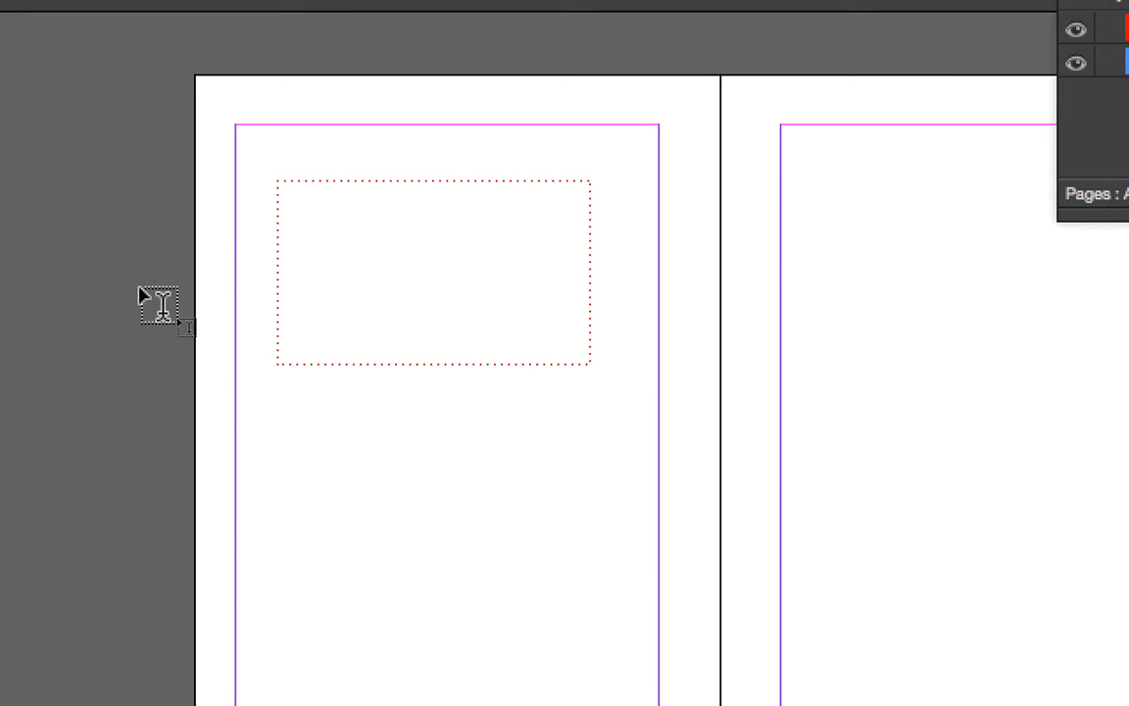
click(147, 297)
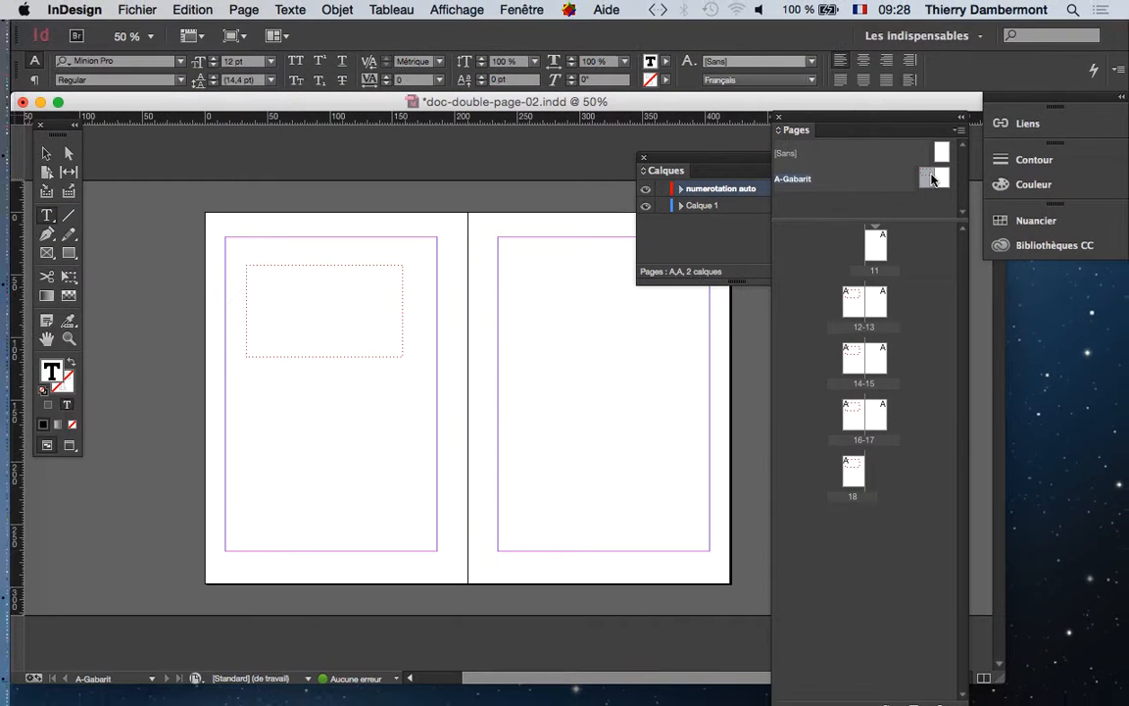
click(260, 288)
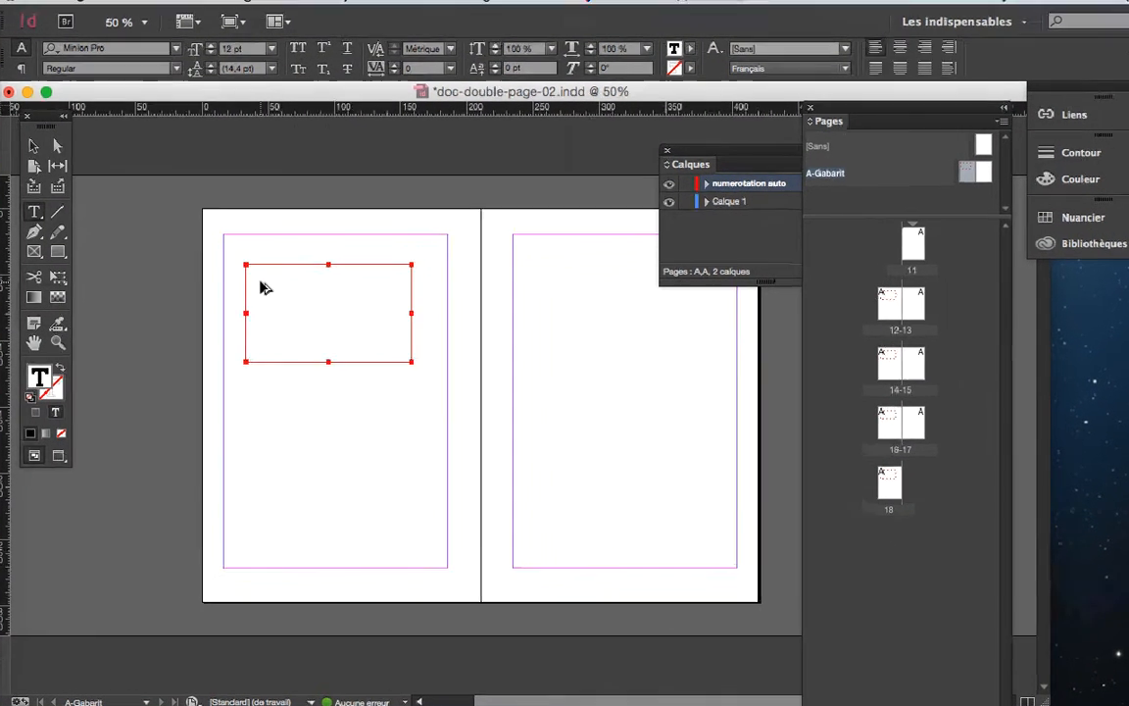
key(t)
click(260, 278)
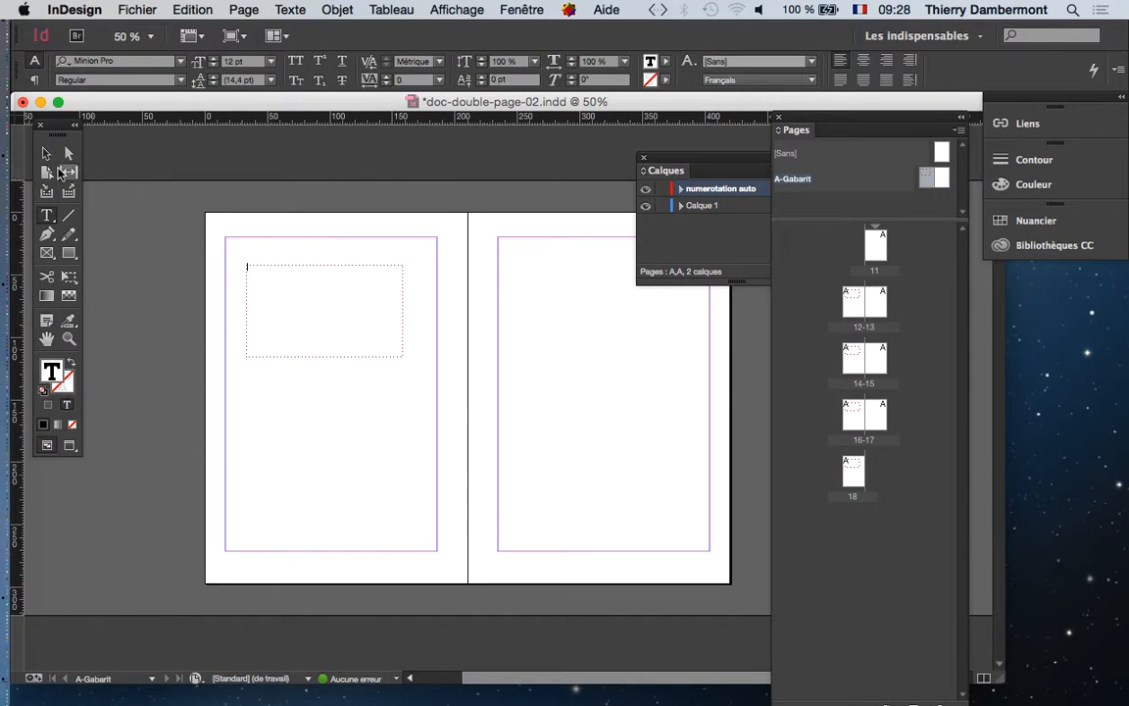
Select the new text frame as an object and widen the Calques panel, moved clear of the Pages panel
click(46, 154)
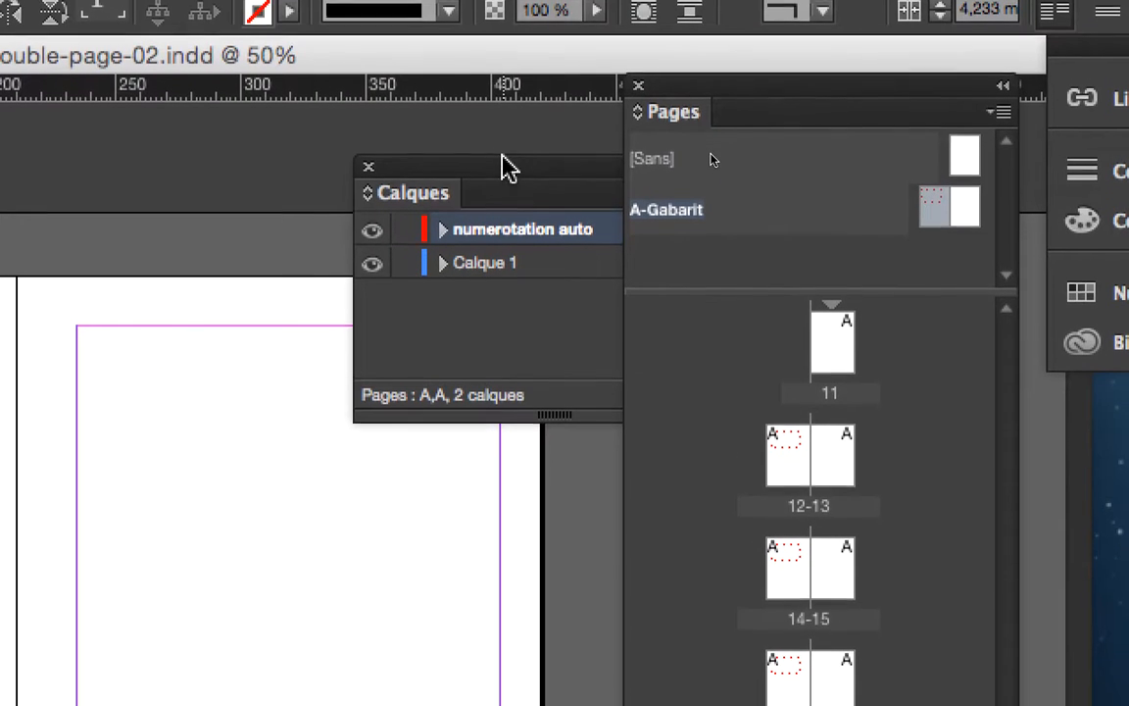
drag(945, 0, 587, 0)
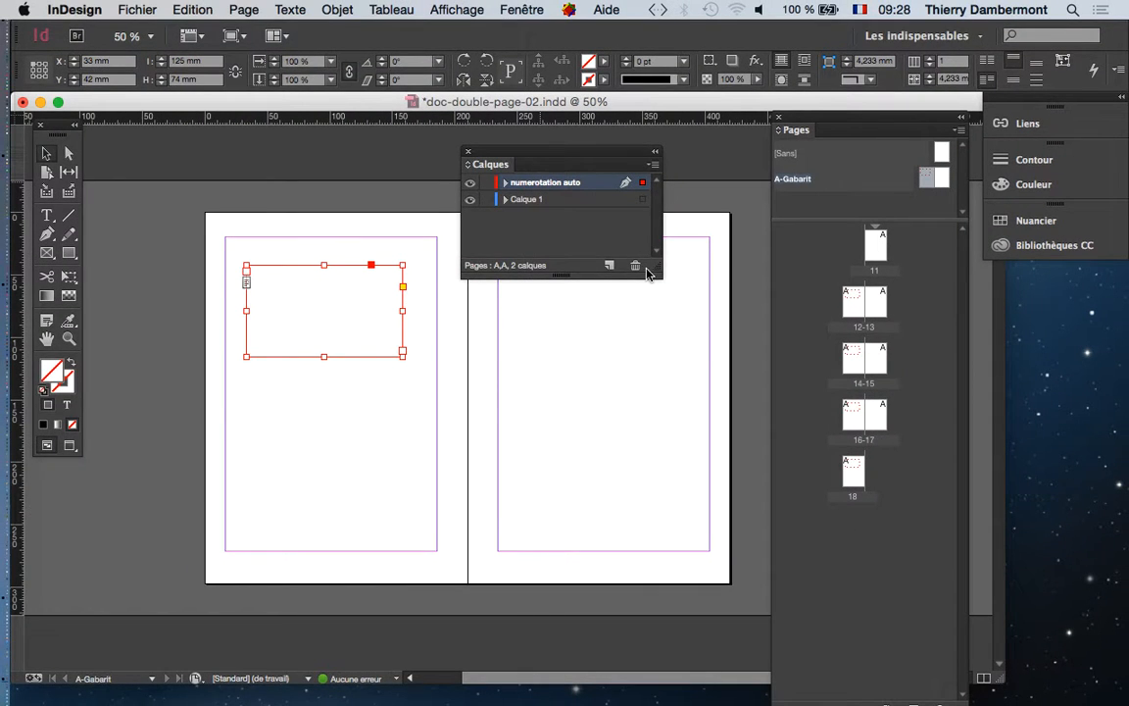
drag(656, 273, 780, 257)
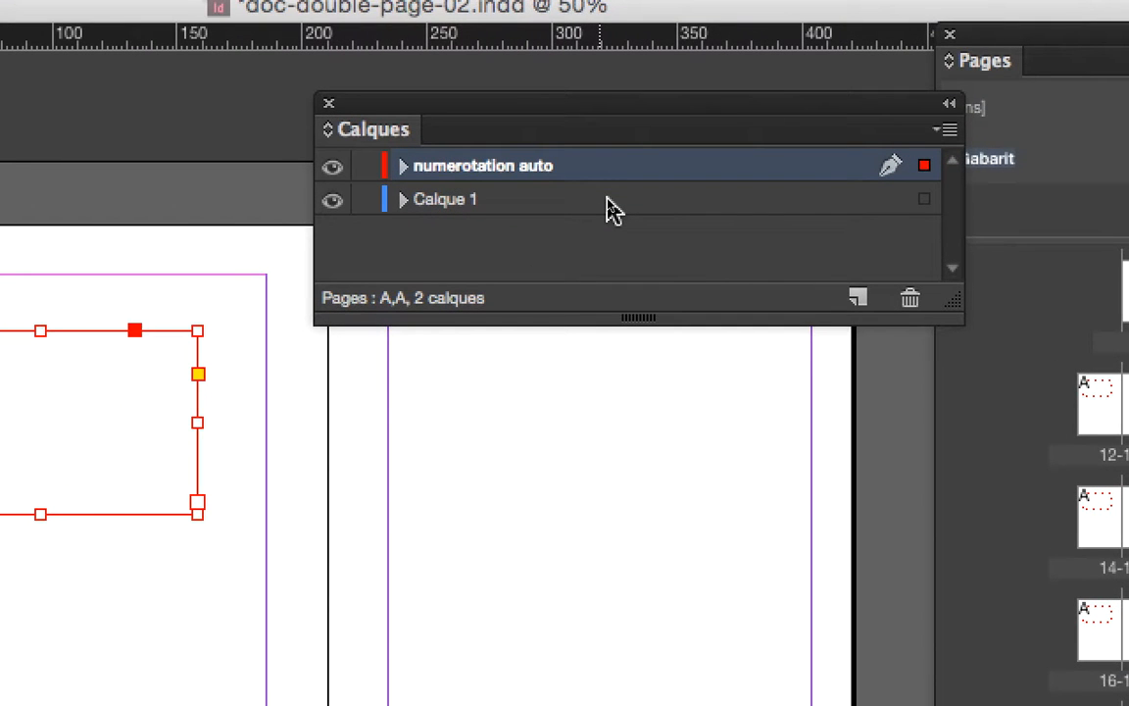
Draw a second text frame about 96 × 87.5 mm below the first one on layer Calque 1 and select it
click(608, 206)
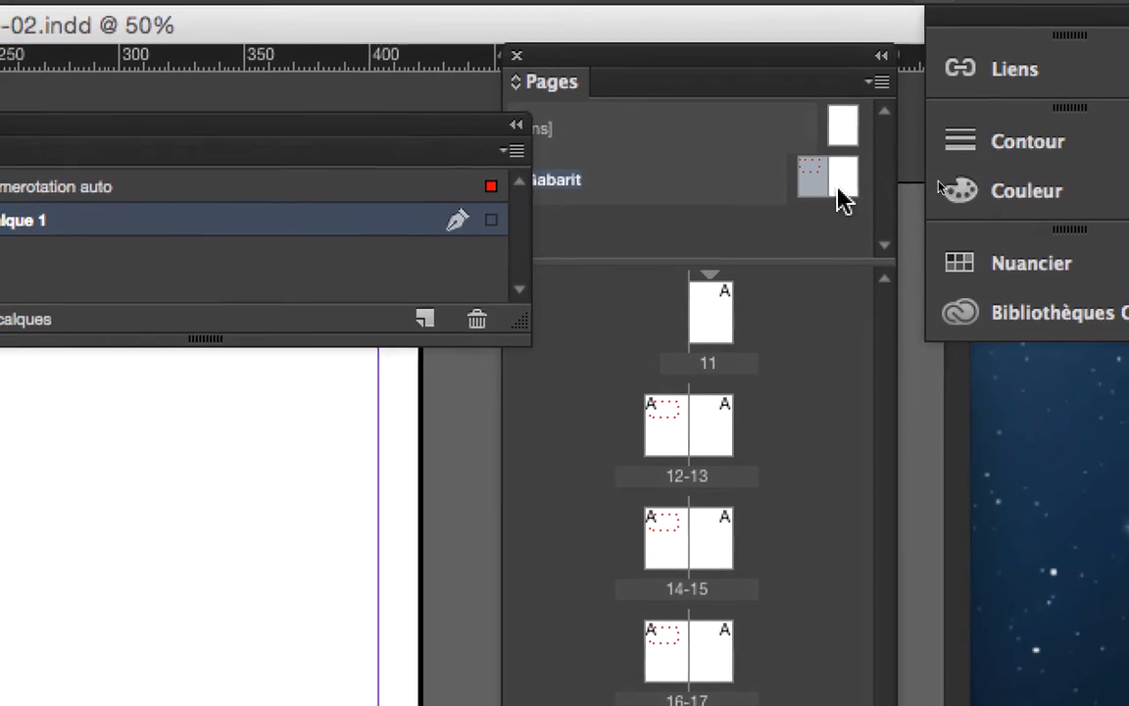
double_click(792, 159)
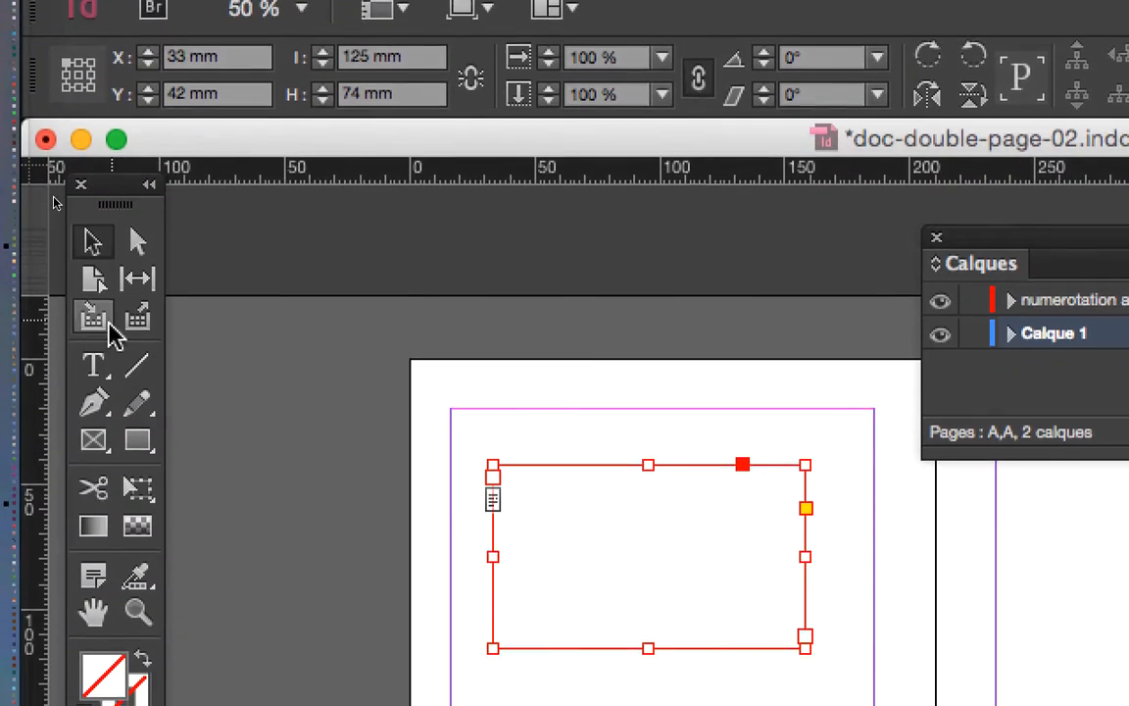
click(104, 366)
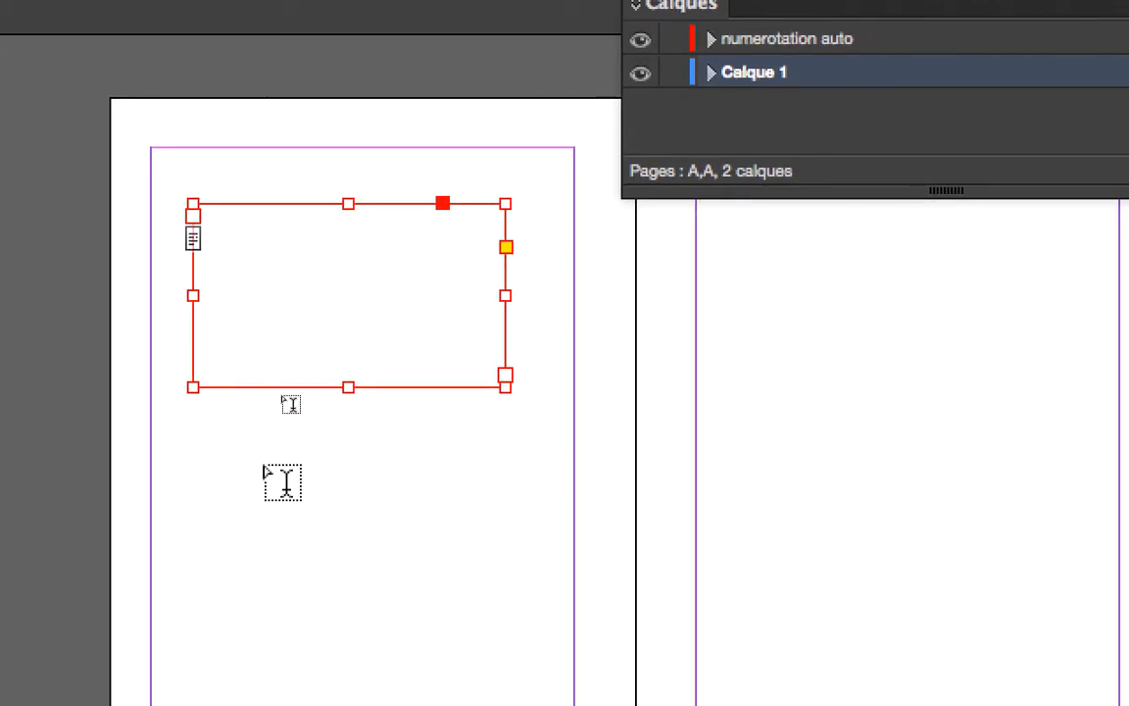
drag(265, 470, 391, 584)
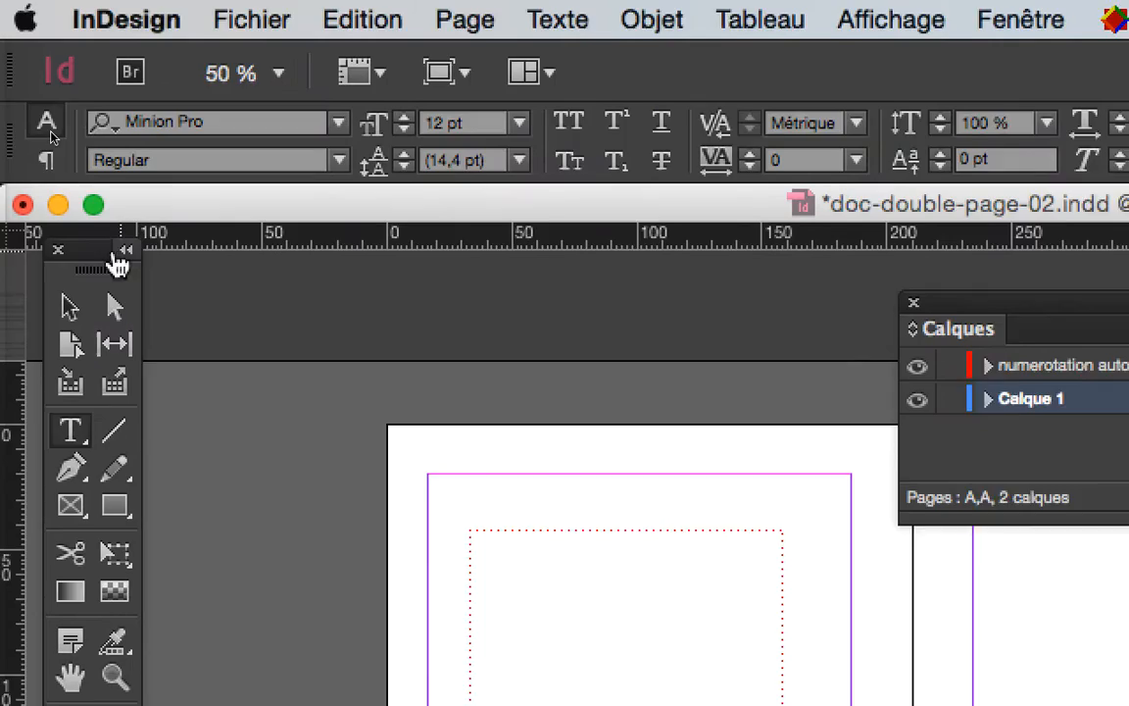
click(69, 307)
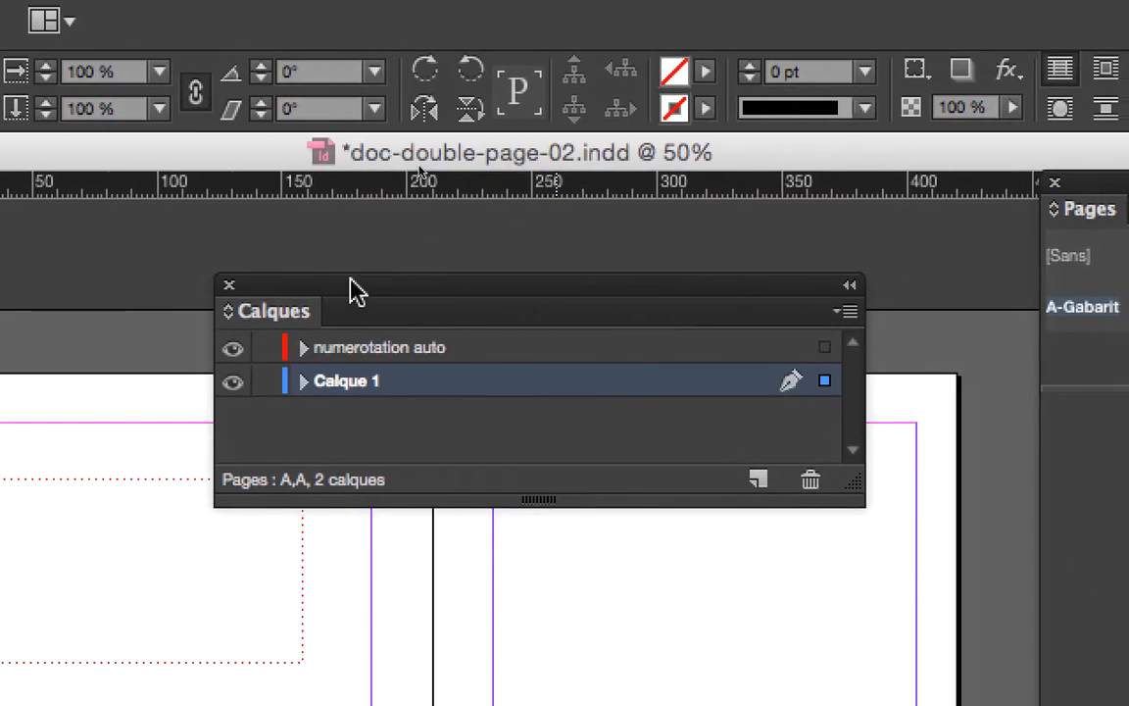
Make the Calques panel narrower and taller and place it beside the selected lower text frame
drag(351, 281, 295, 281)
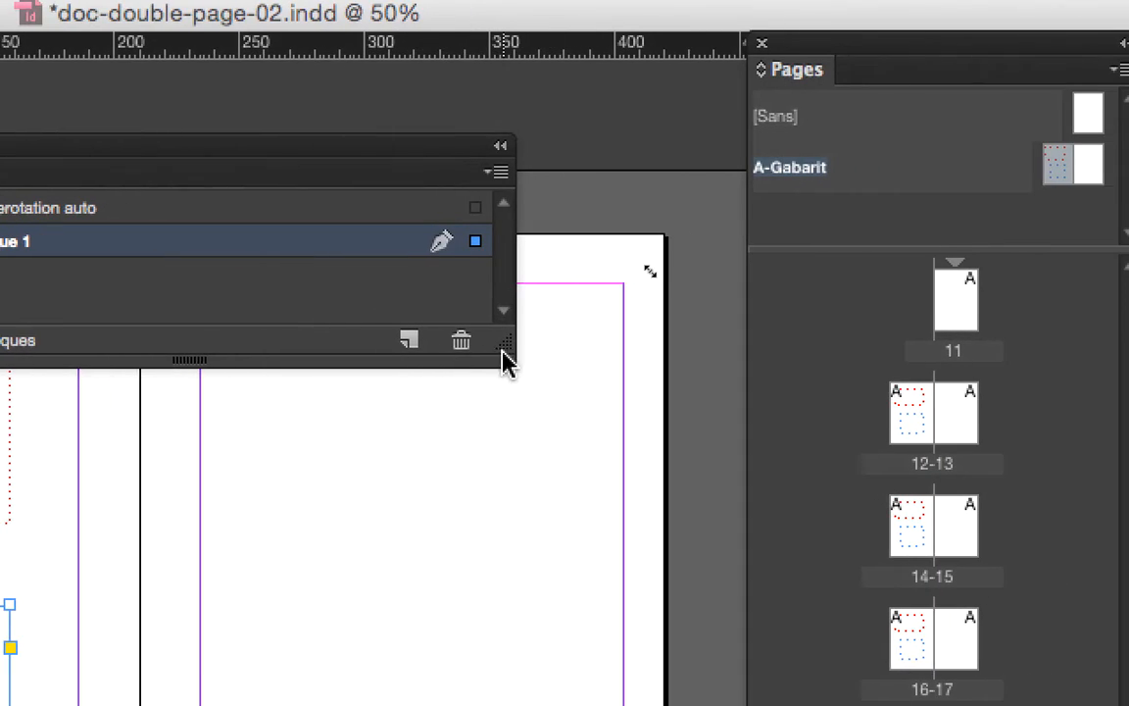
drag(798, 485, 757, 484)
drag(482, 360, 318, 511)
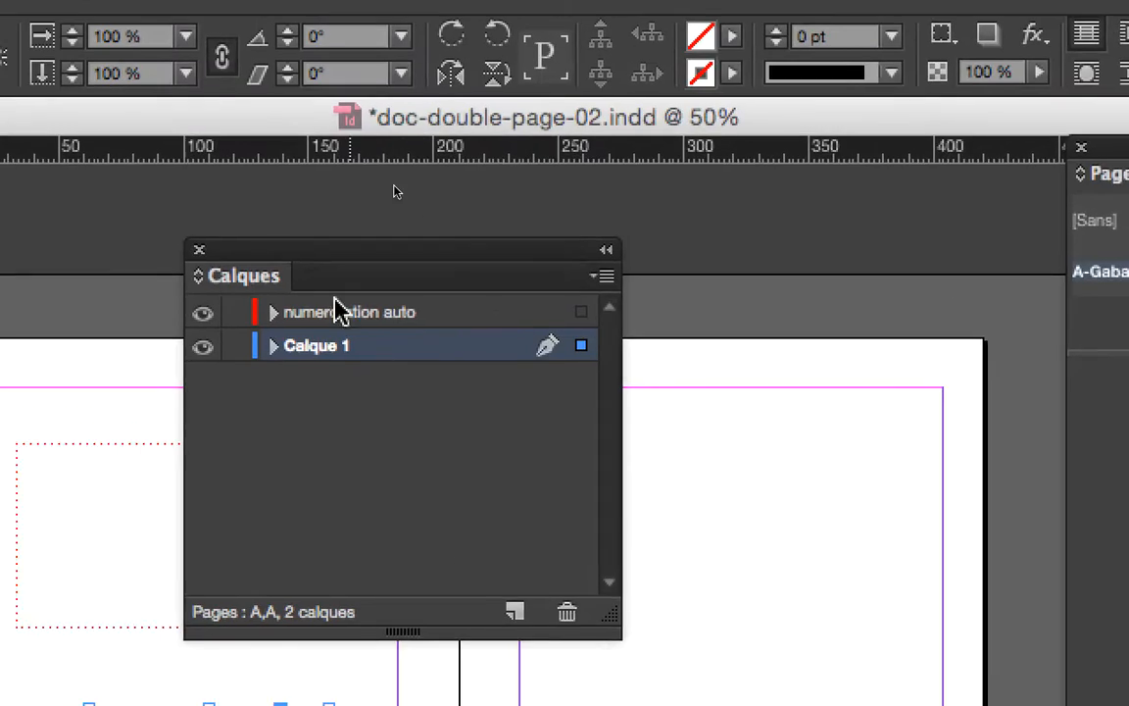
drag(11, 128, 296, 494)
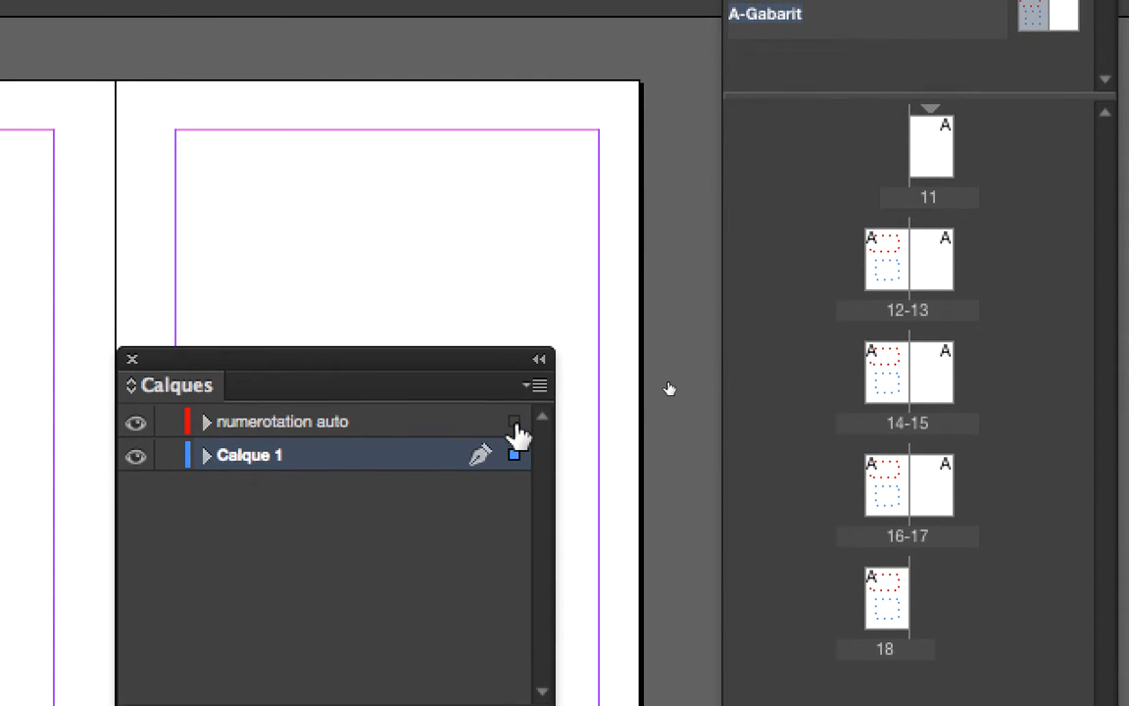
Transfer the lower text frame from Calque 1 to the numerotation auto layer and move the Calques panel back above the right page
drag(516, 431, 513, 432)
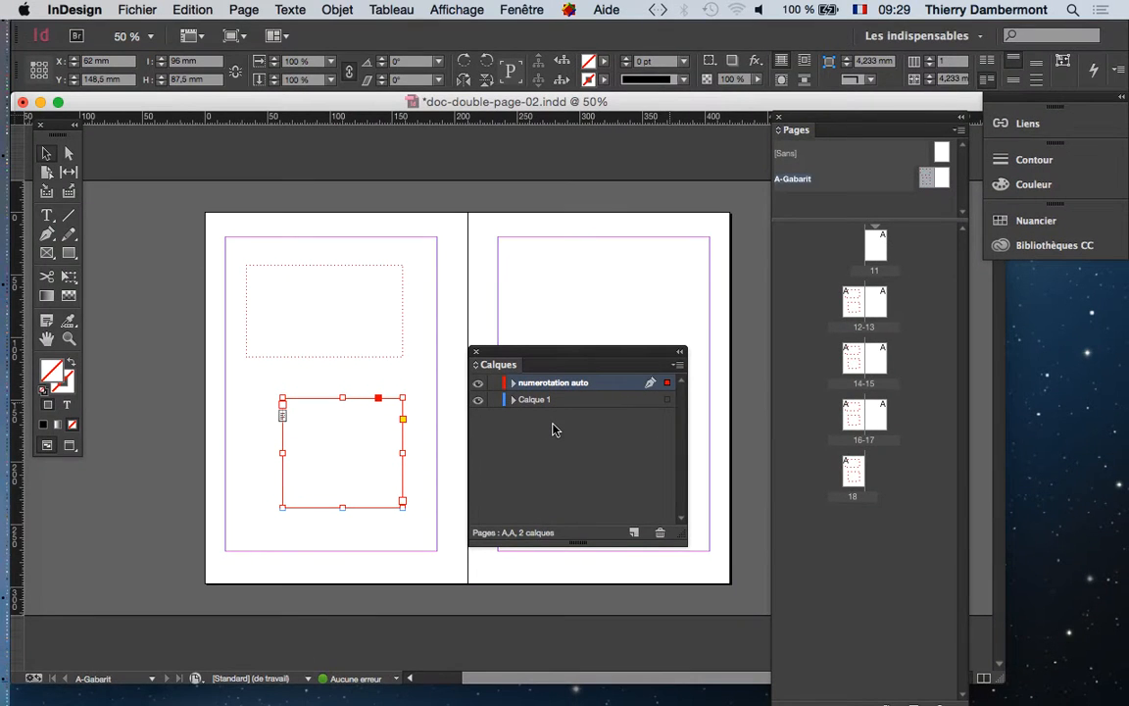
drag(529, 356, 701, 156)
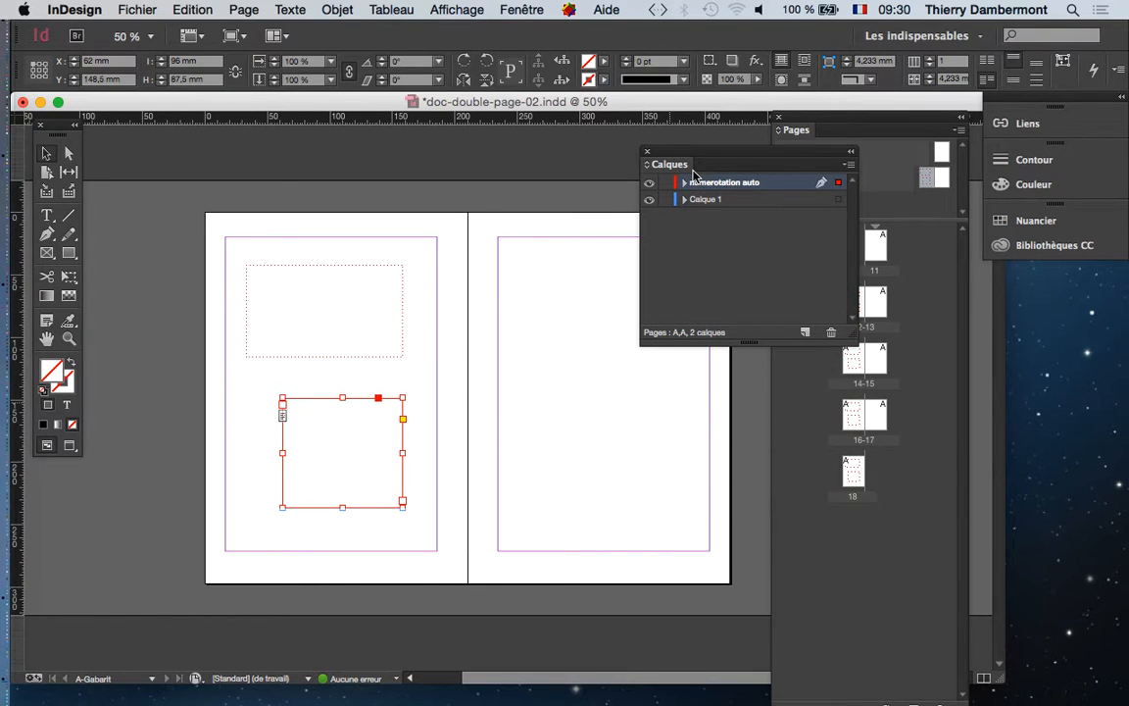
drag(698, 171, 594, 146)
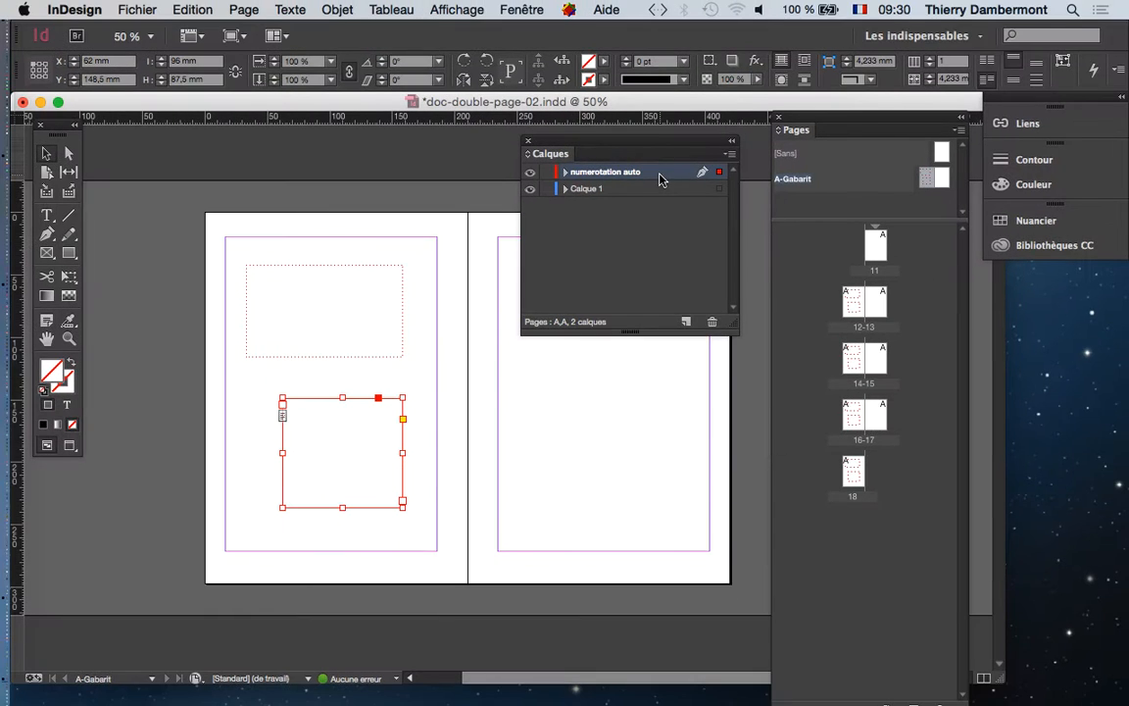
Place the lower frame at the right page's bottom margin, about 48 × 20.5 mm, and the upper frame at the left page's, about 53 × 16.25 mm
drag(585, 144, 655, 140)
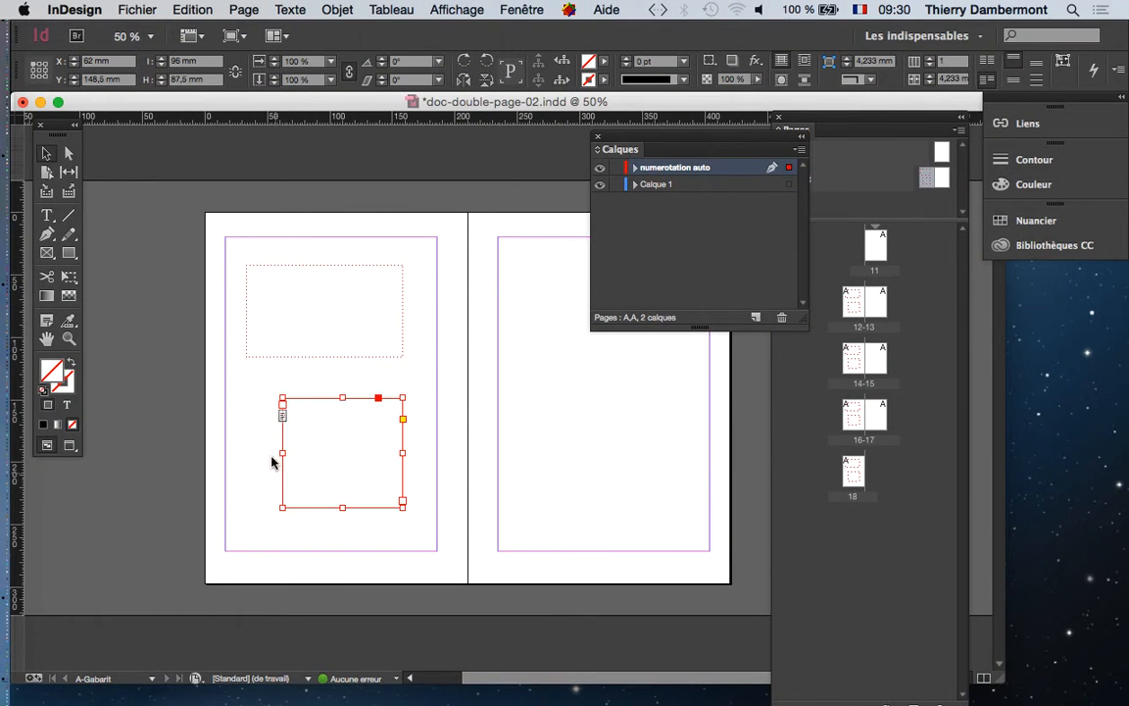
drag(278, 396, 624, 526)
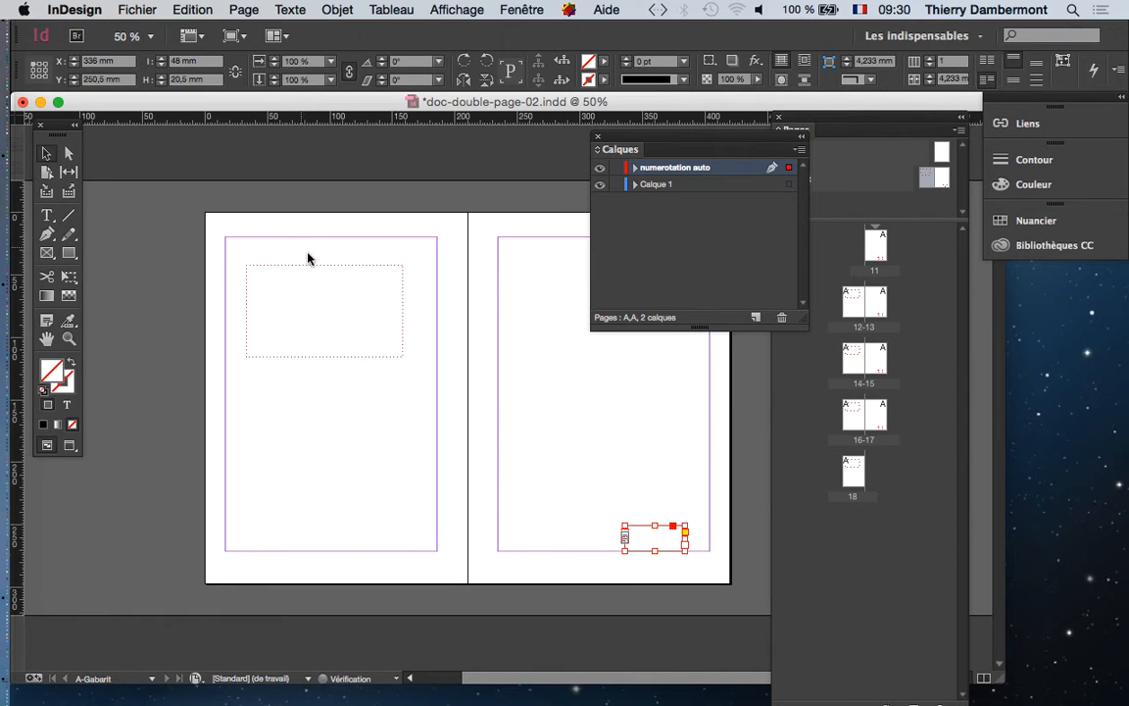
drag(324, 266, 303, 479)
drag(381, 470, 270, 539)
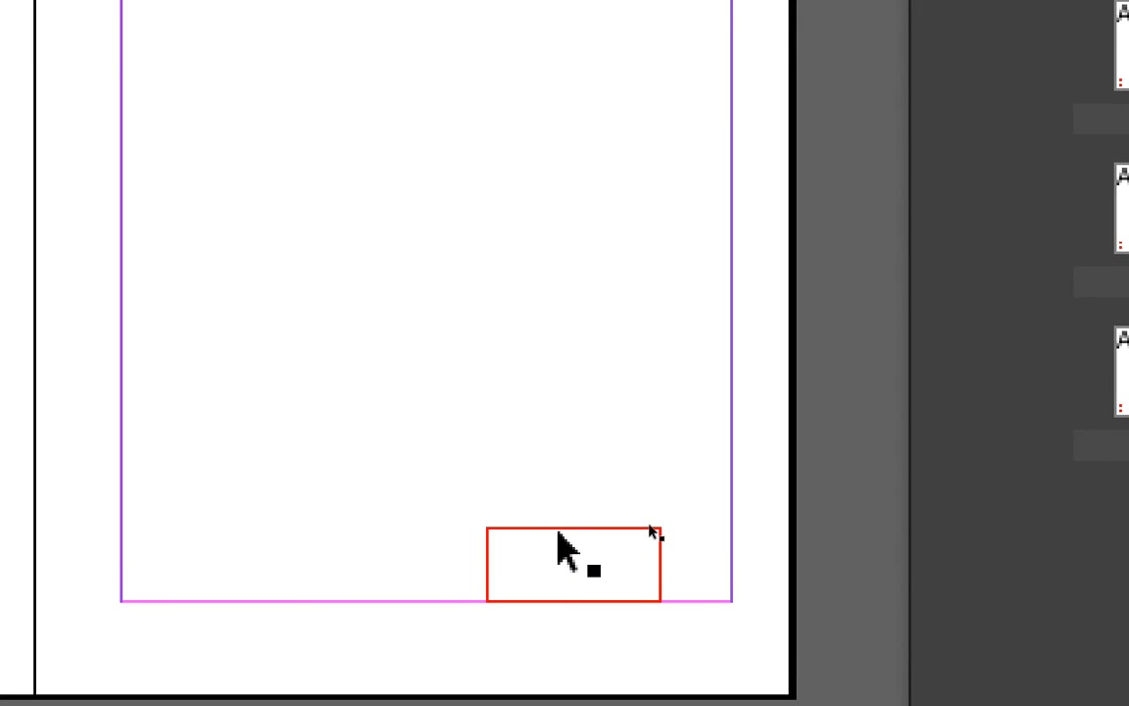
Delete the text frame at the bottom of the right page
click(559, 537)
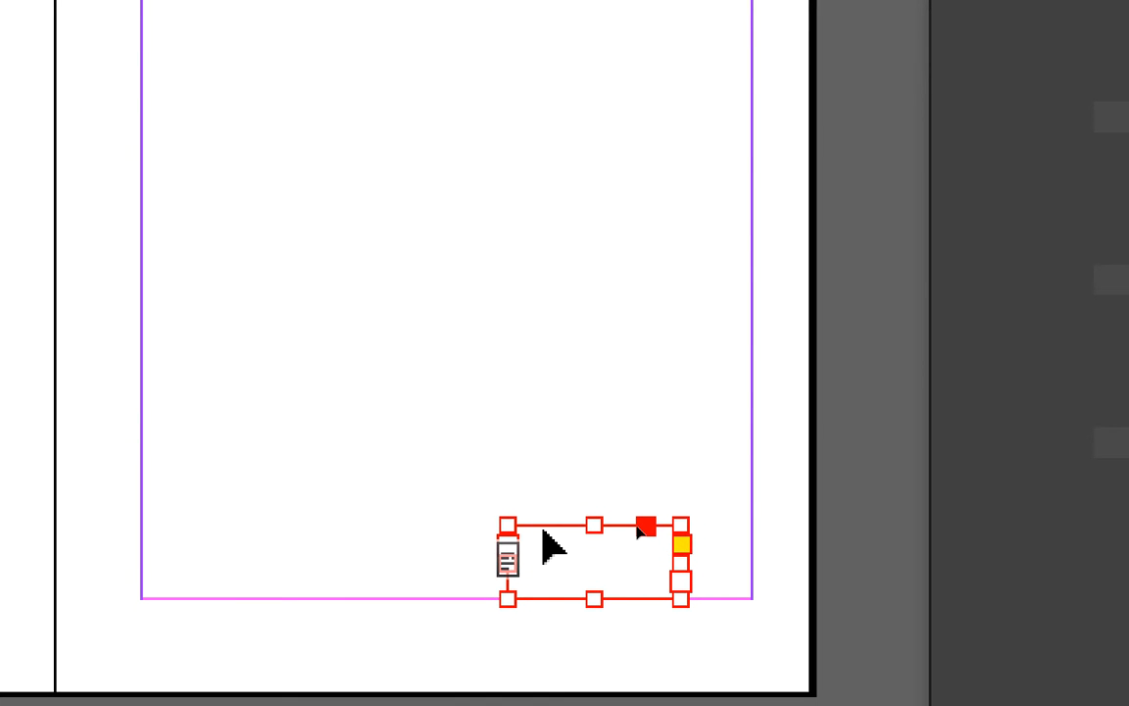
key(Delete)
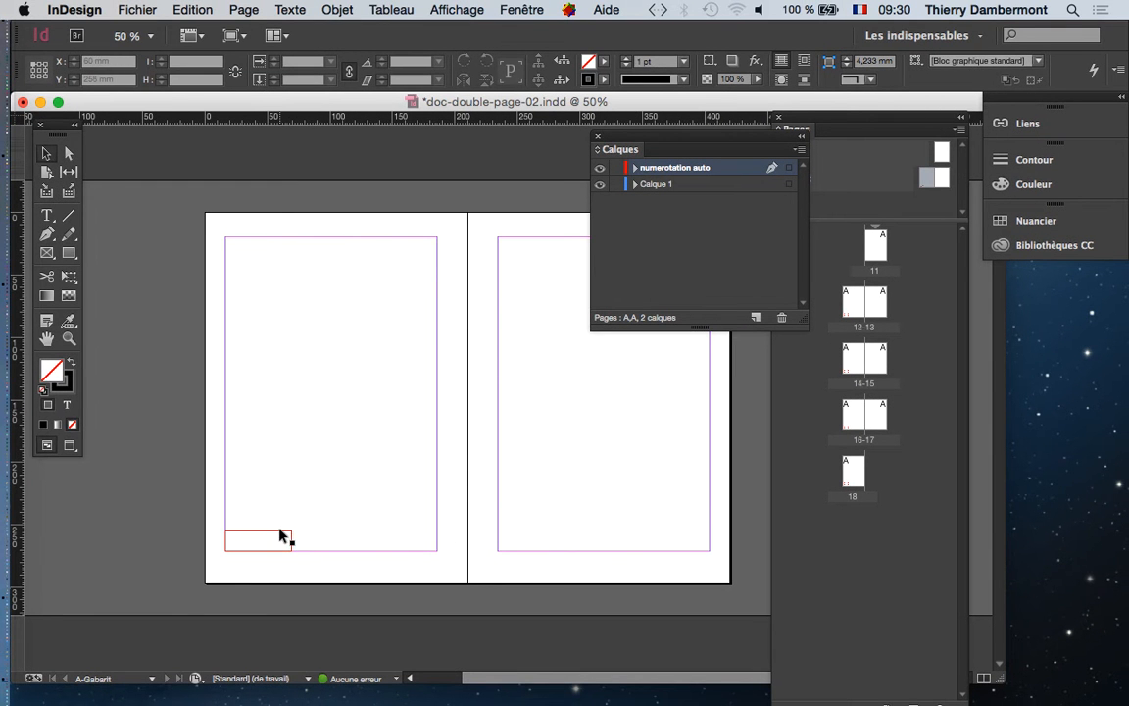
Reshape the left page's text frame to about 30.5 × 27.75 mm, place it above the bottom margin and enlarge the view to 200 %
click(280, 536)
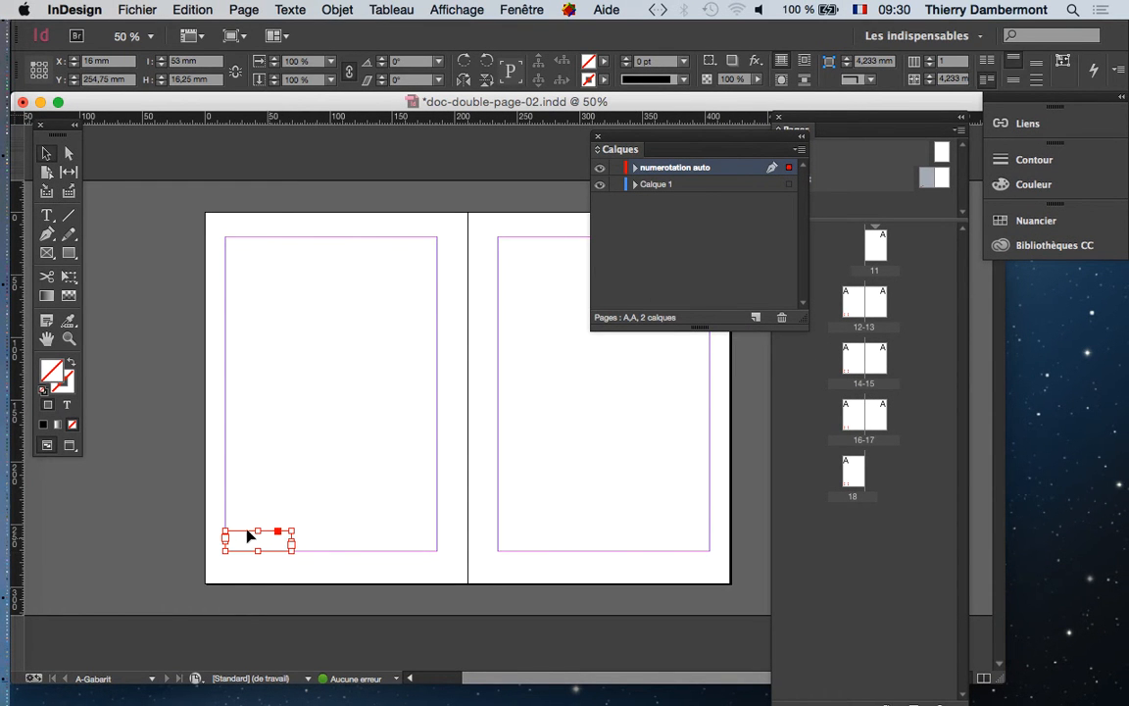
drag(244, 534, 336, 534)
key(super+1)
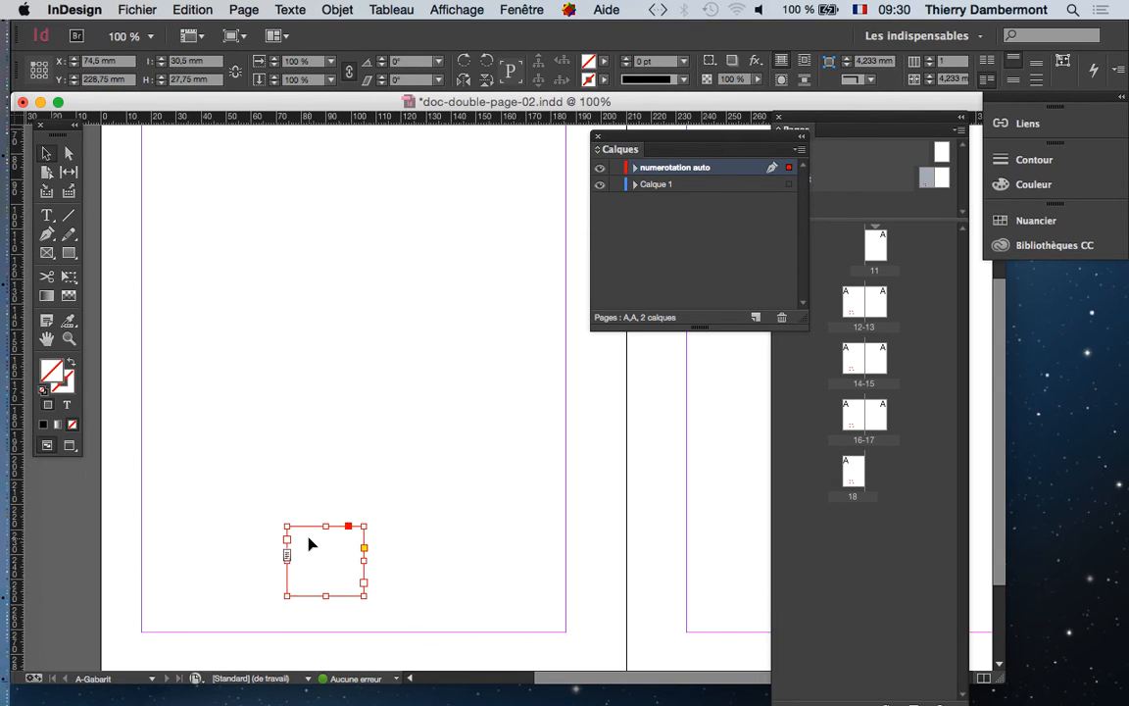
key(super+equal)
key(super+equal)
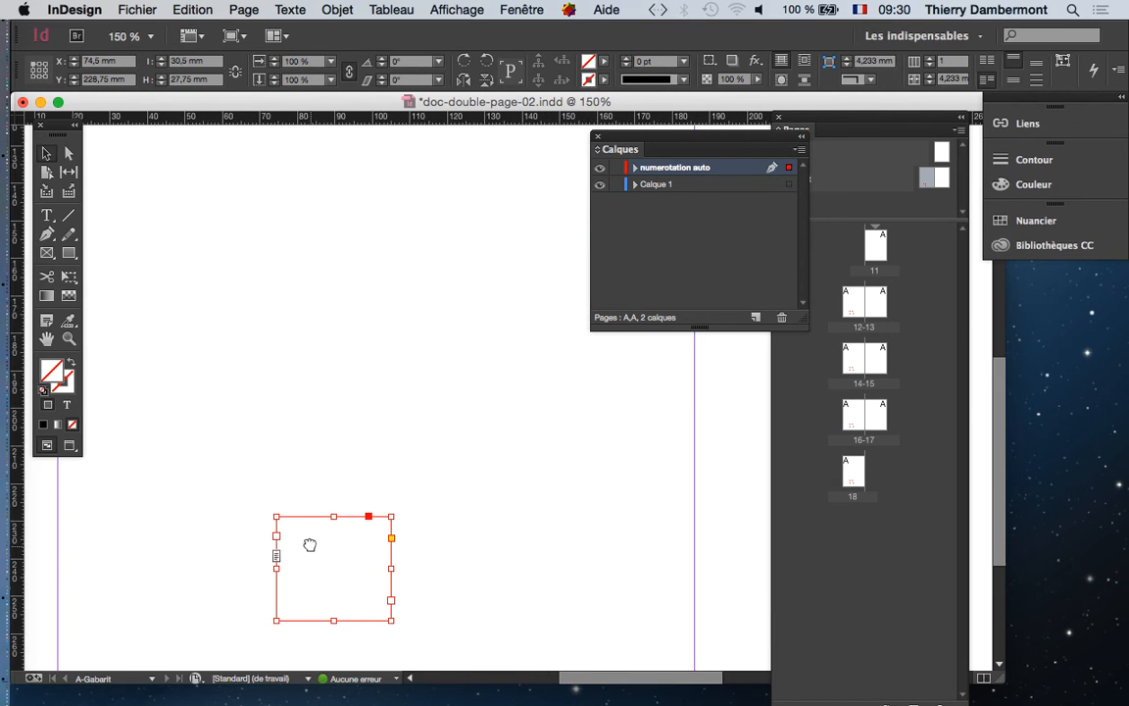
drag(307, 542, 317, 338)
key(super+equal)
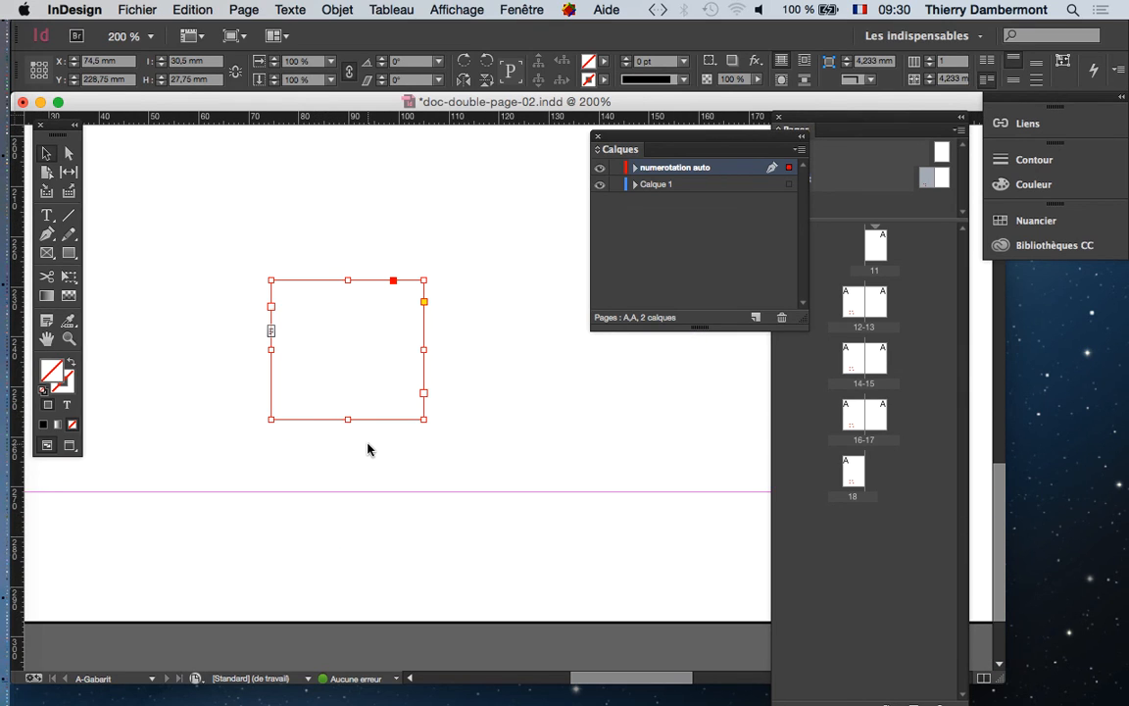